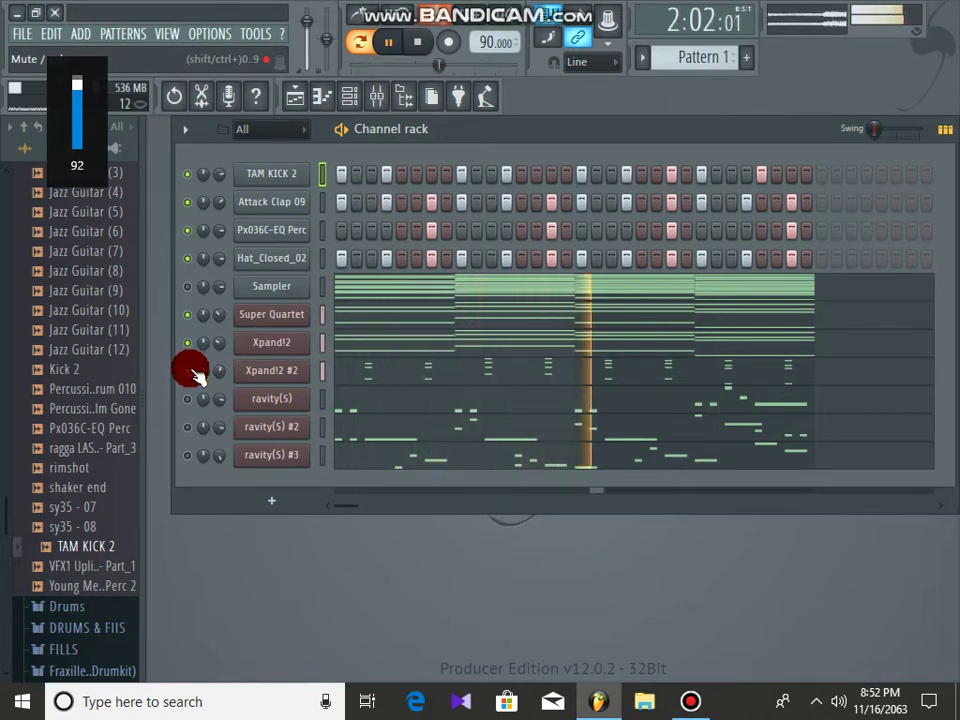
Mute Xpand!2, Super Quartet, the closed hat, the percussion and the clap, leaving TAM KICK 2 playing alone.
{"action": "left_click", "coordinate": [188, 342]}
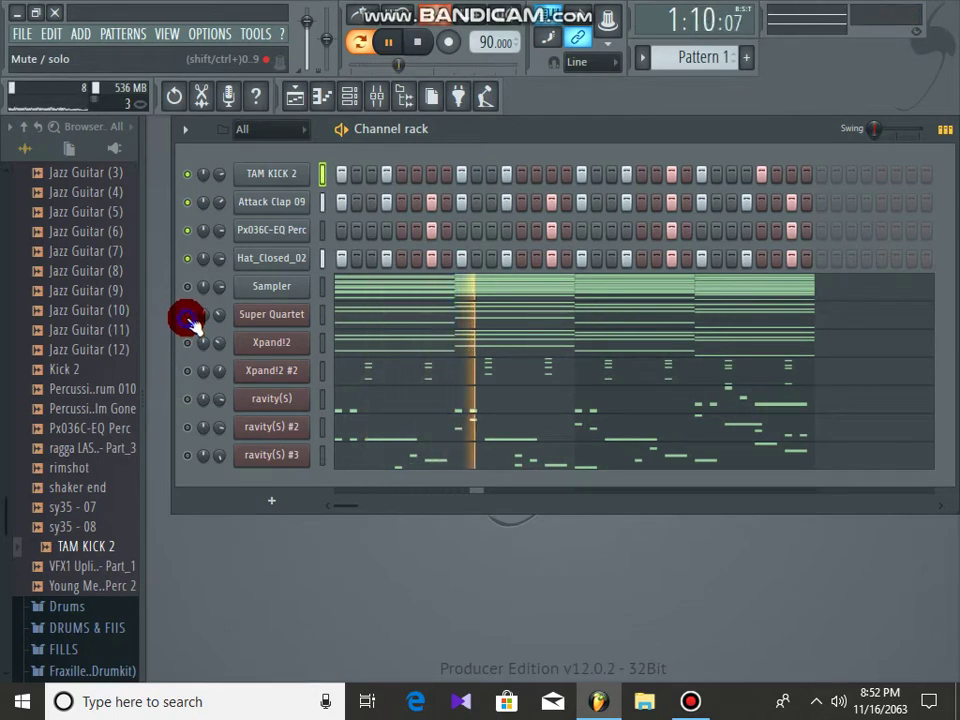
{"action": "left_click", "coordinate": [188, 317]}
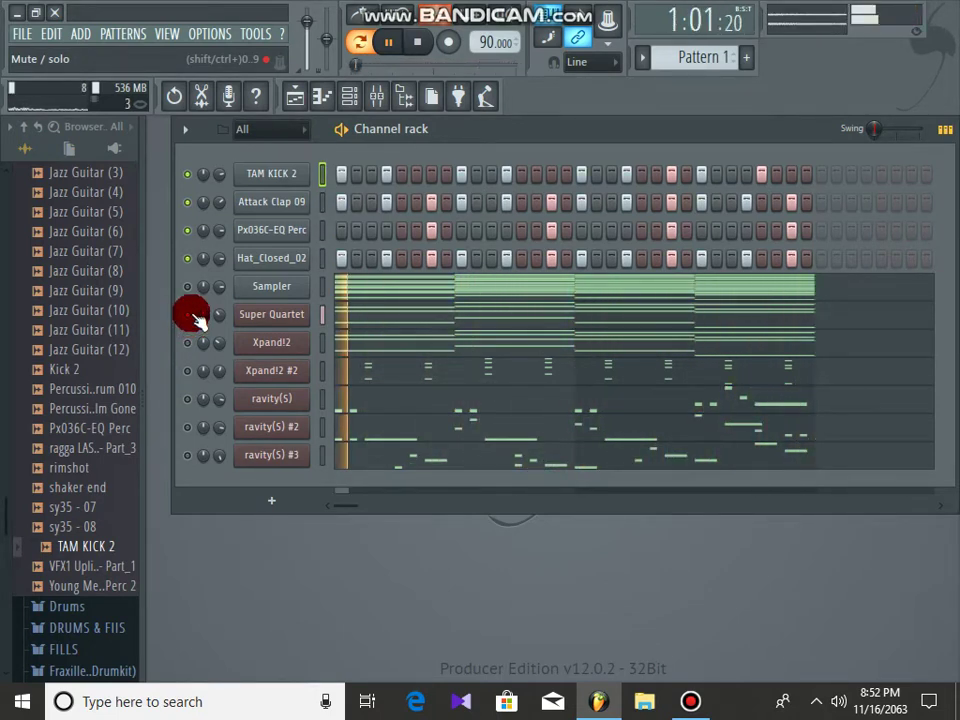
{"action": "left_click_drag", "start_coordinate": [195, 317], "coordinate": [188, 203]}
Inspect the TAM KICK 2 channel's sample settings while it plays alone, and mute the channel.
{"action": "left_click", "coordinate": [272, 176]}
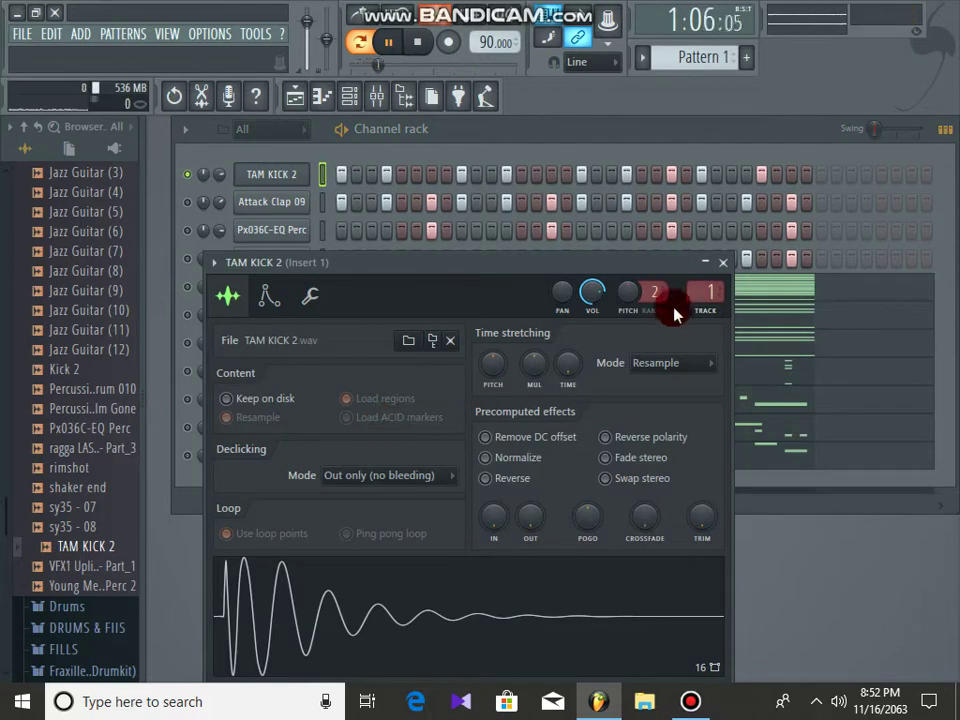
{"action": "left_click", "coordinate": [722, 265]}
{"action": "left_click", "coordinate": [188, 175]}
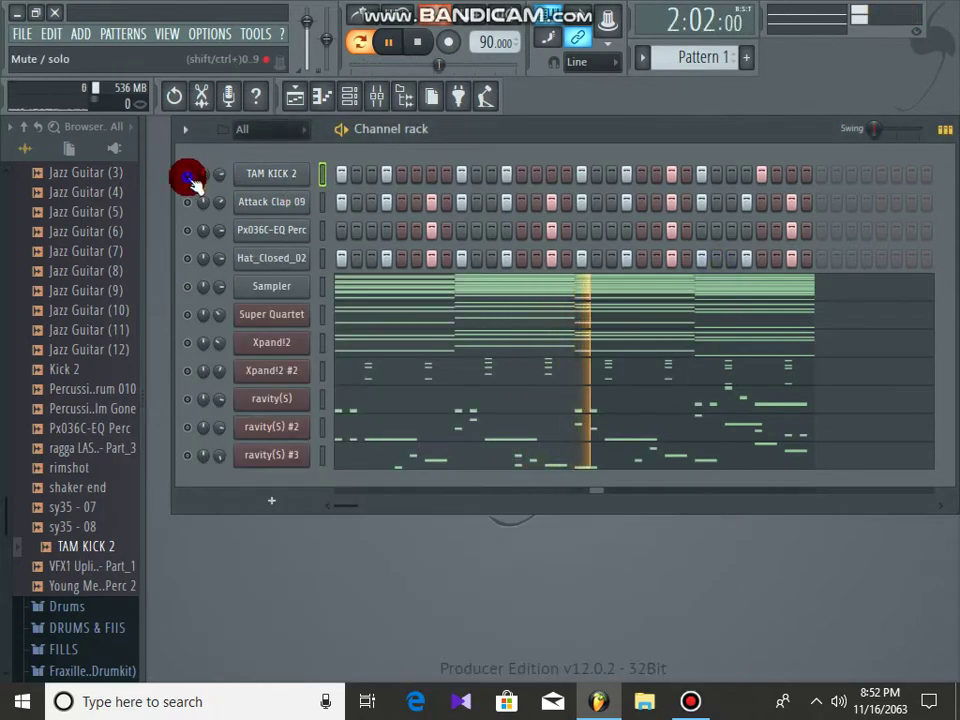
Unmute Attack Clap 09 and inspect its sample settings while it plays alone.
{"action": "left_click", "coordinate": [188, 203]}
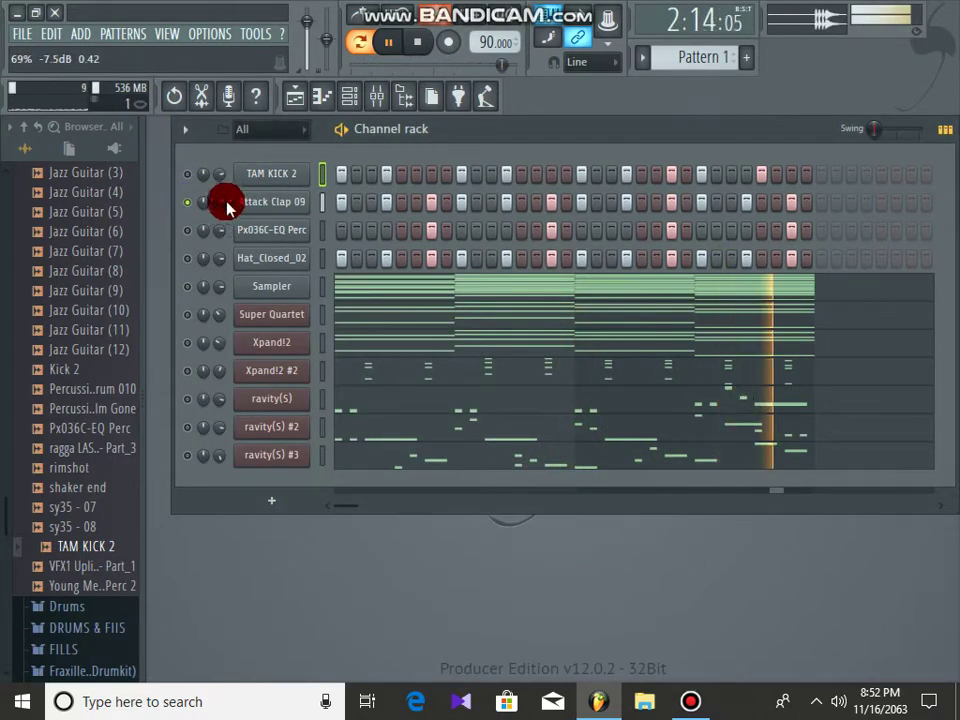
{"action": "left_click", "coordinate": [290, 202]}
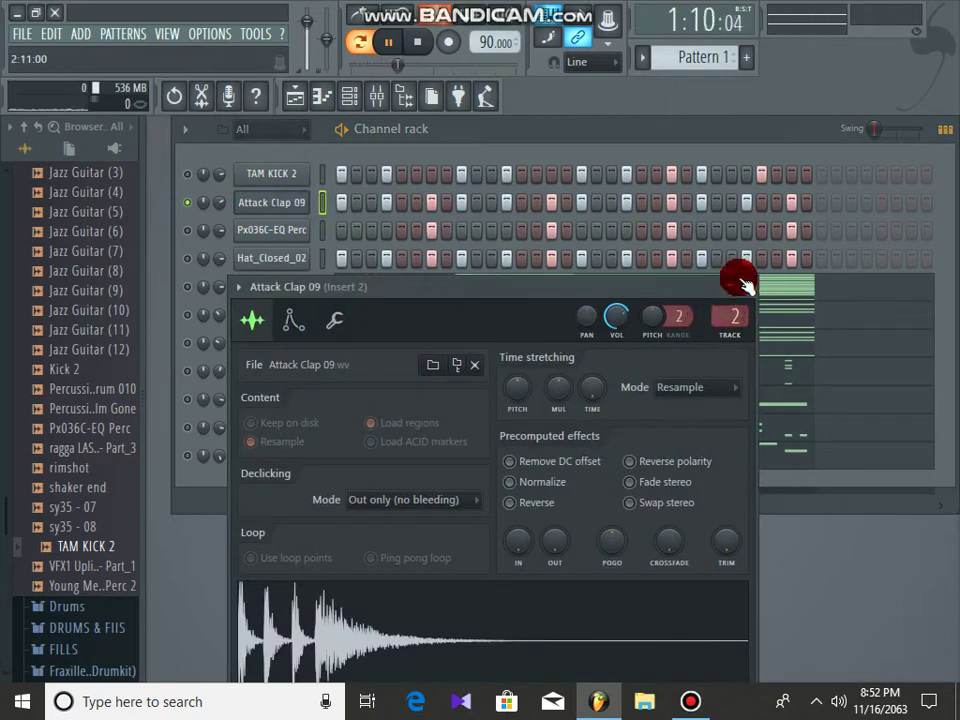
{"action": "left_click", "coordinate": [744, 288]}
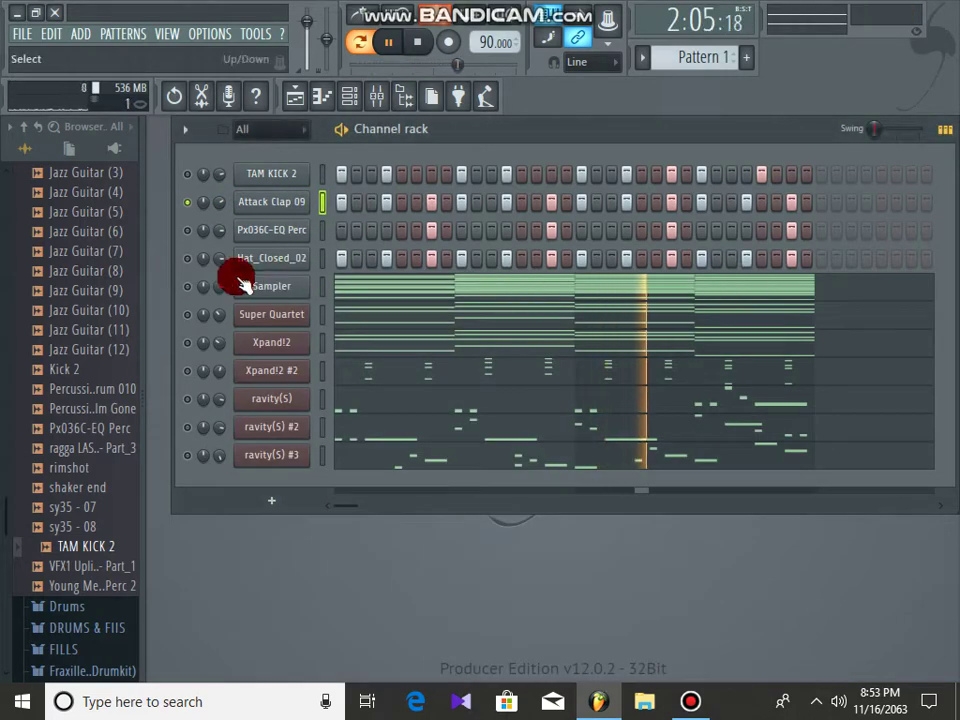
Listen to Px036C-EQ Perc on its own and inspect its sample settings.
{"action": "left_click", "coordinate": [189, 230]}
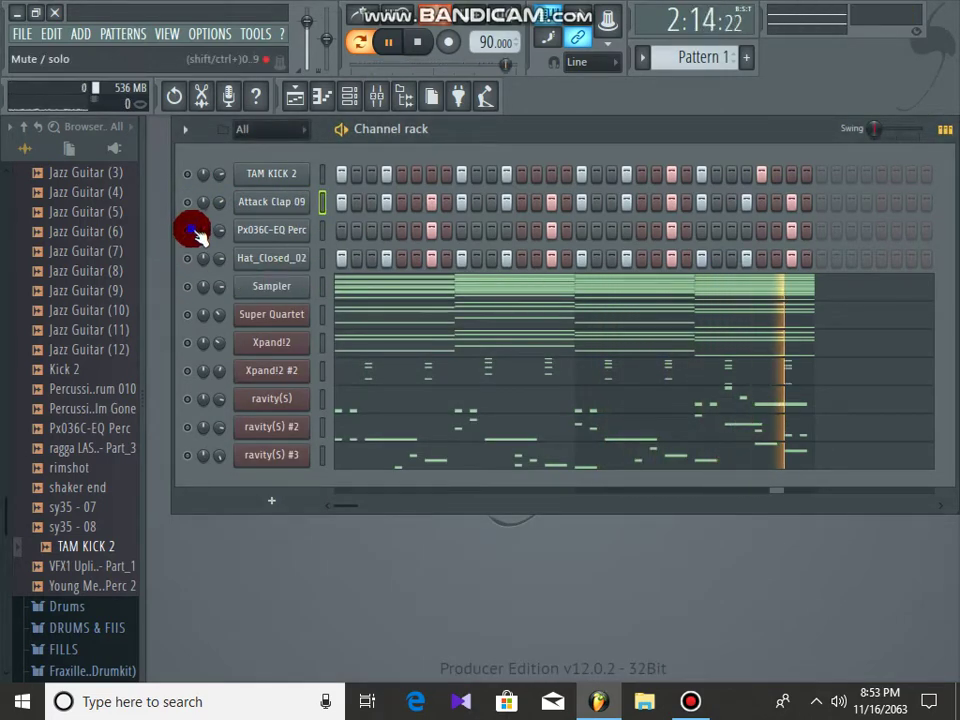
{"action": "left_click", "coordinate": [271, 231]}
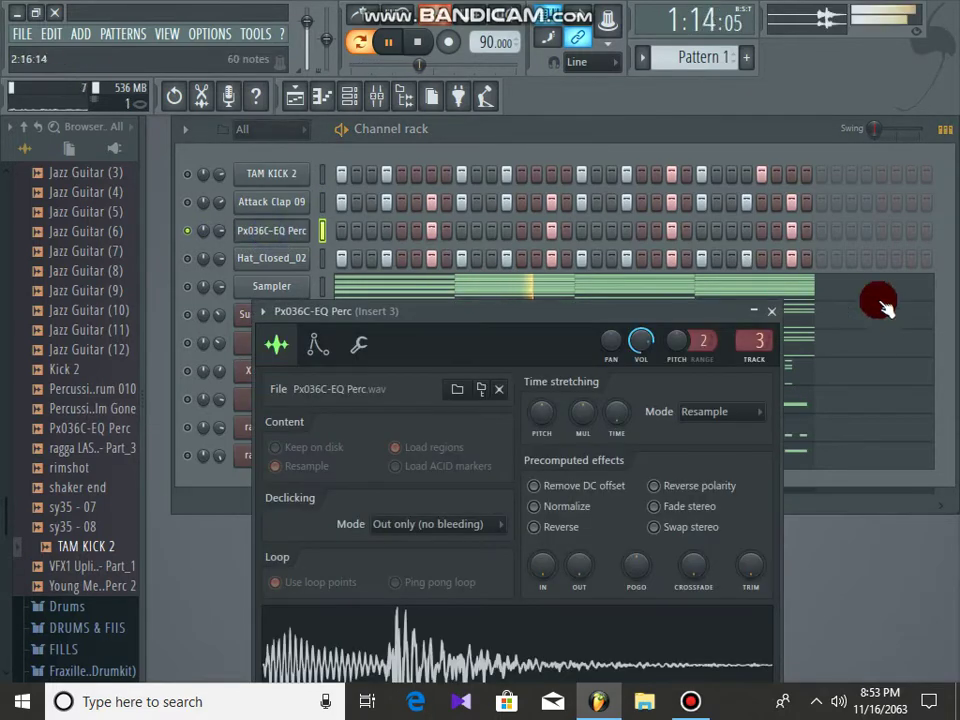
{"action": "left_click", "coordinate": [772, 314]}
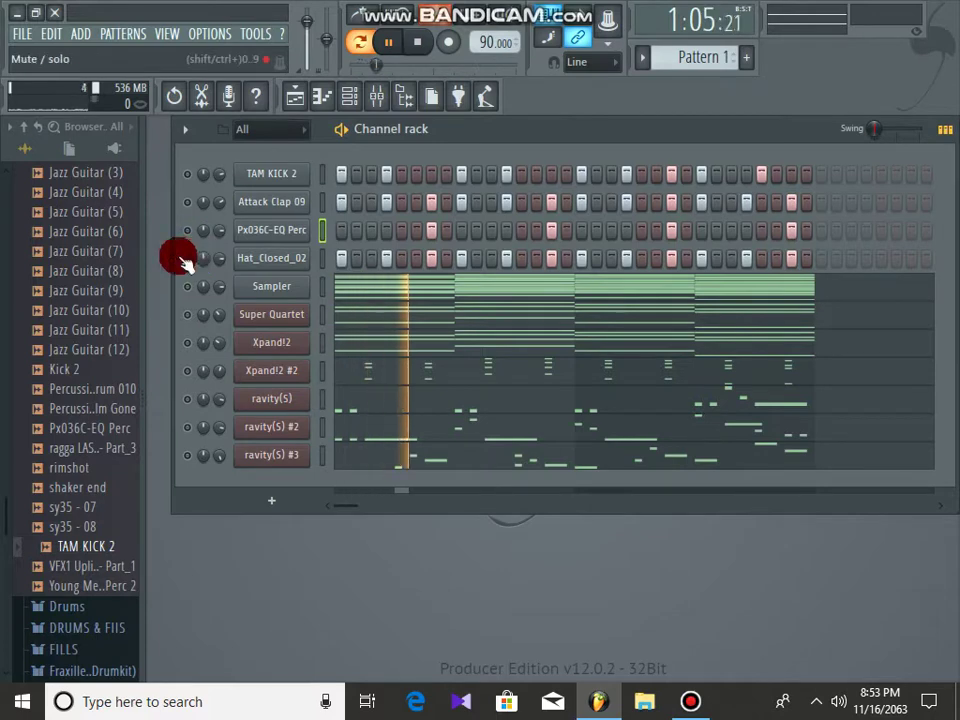
Listen to Hat_Closed_02 on its own and inspect its sample settings and full waveform.
{"action": "left_click", "coordinate": [292, 260]}
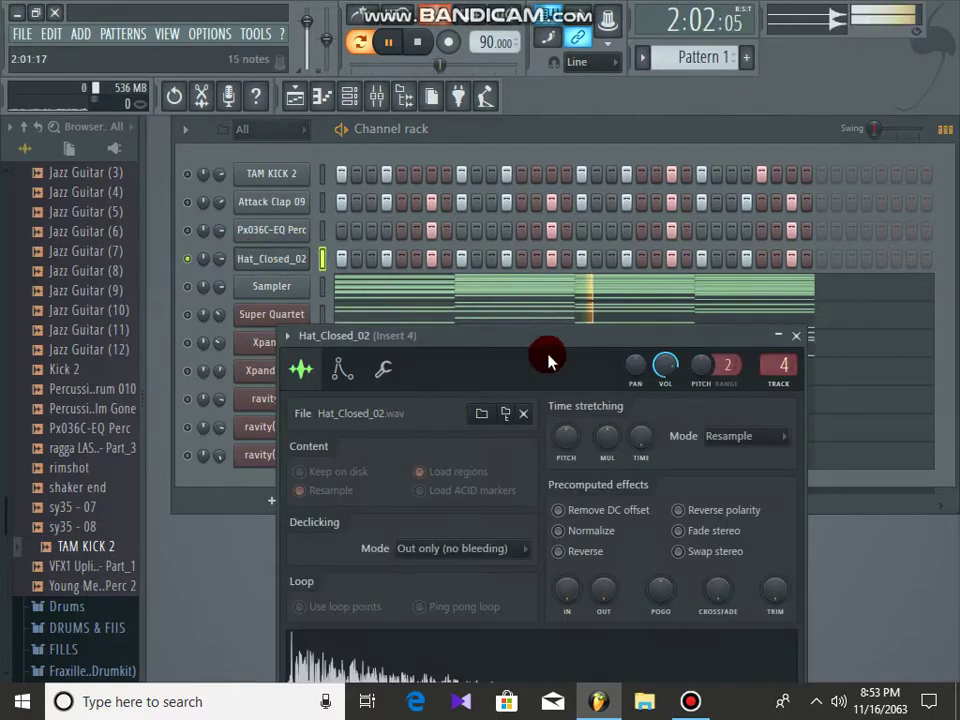
{"action": "left_click_drag", "start_coordinate": [553, 362], "coordinate": [573, 262]}
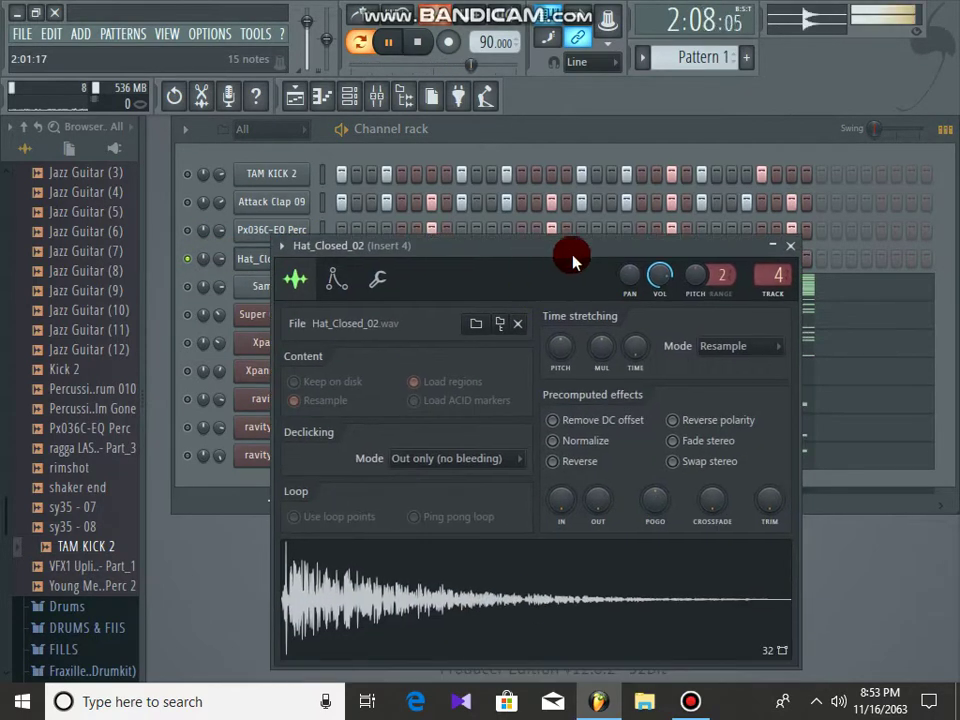
{"action": "left_click", "coordinate": [786, 247]}
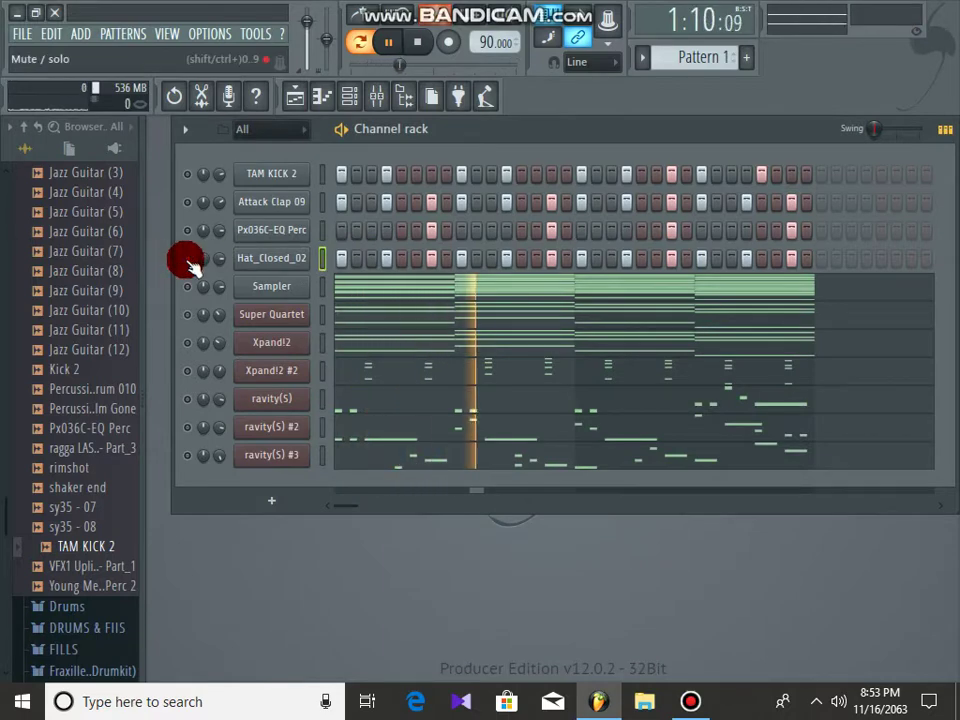
Listen to Super Quartet alone and examine its instrument settings and the chord notes in its piano roll.
{"action": "left_click", "coordinate": [262, 317]}
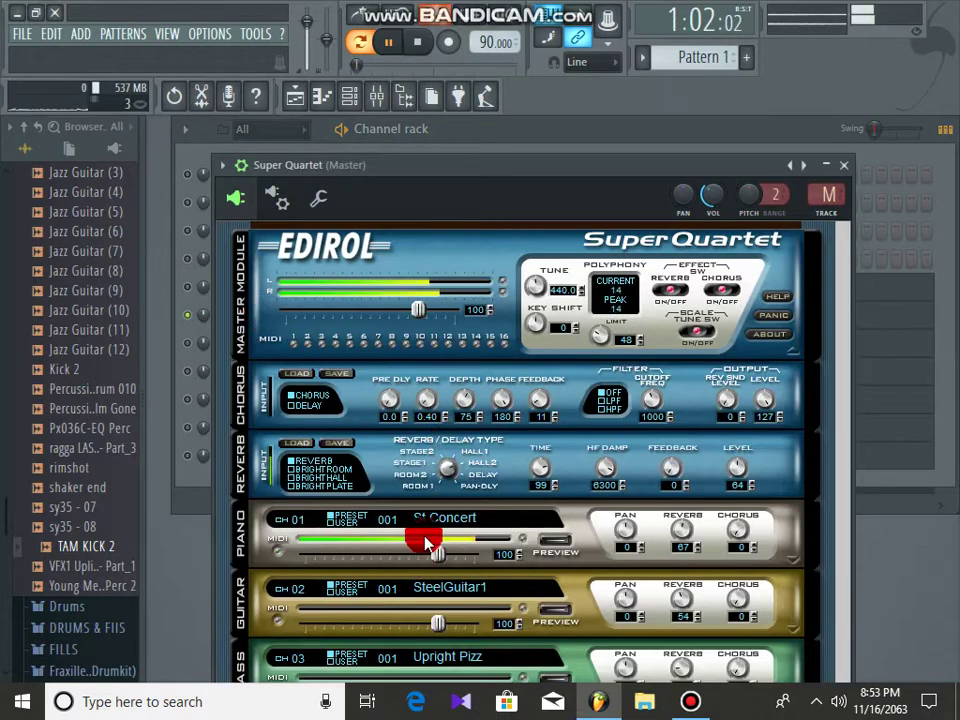
{"action": "left_click", "coordinate": [845, 165]}
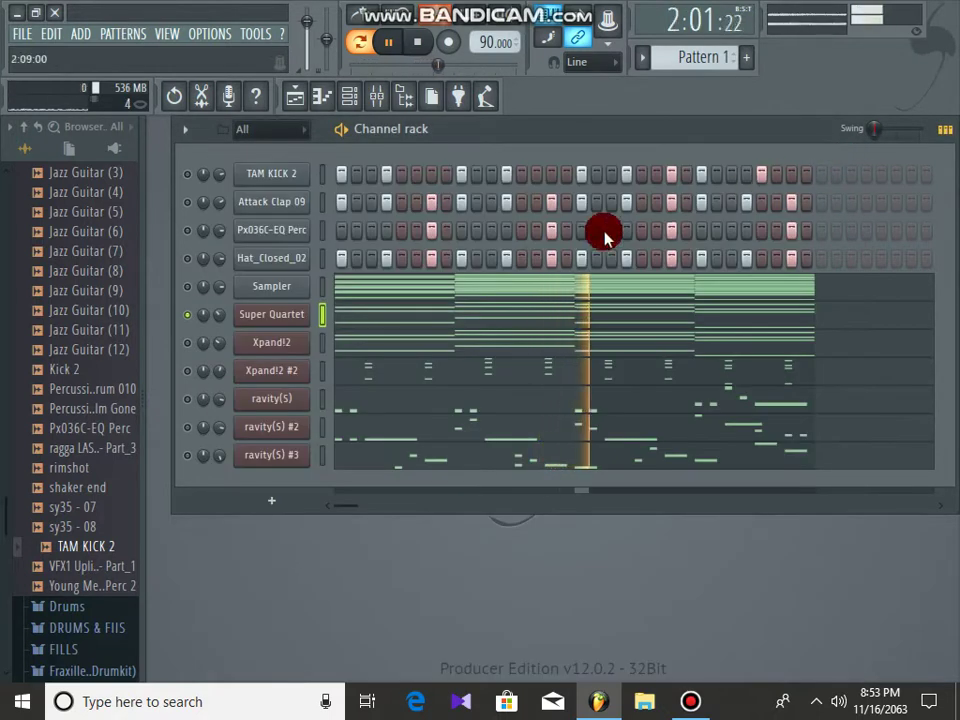
{"action": "left_click", "coordinate": [355, 316]}
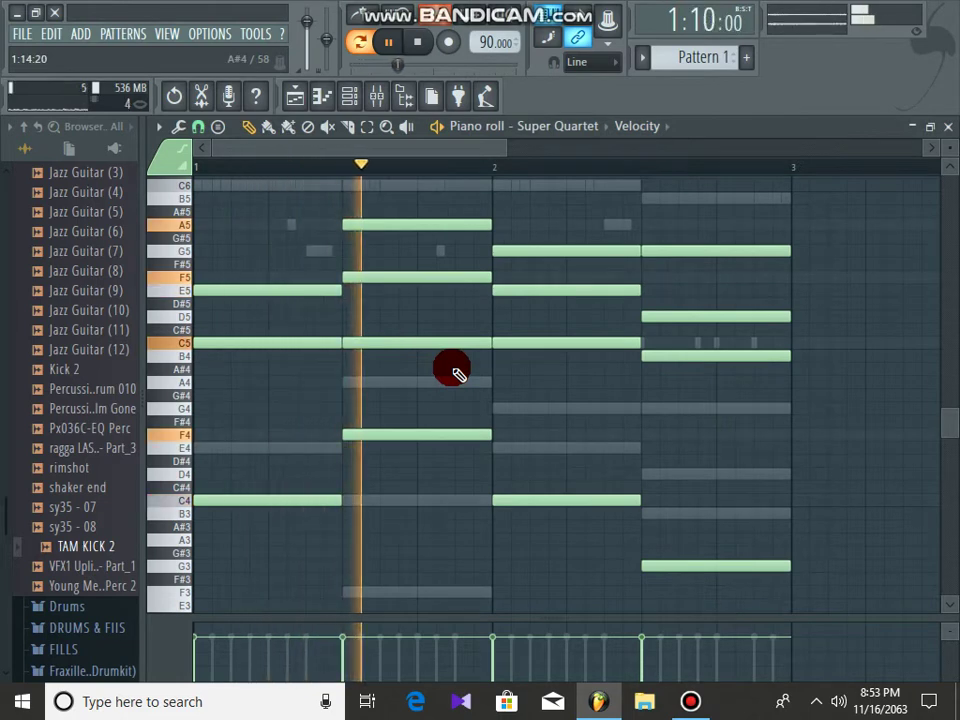
{"action": "scroll", "coordinate": [470, 455], "scroll_direction": "down", "scroll_amount": 3}
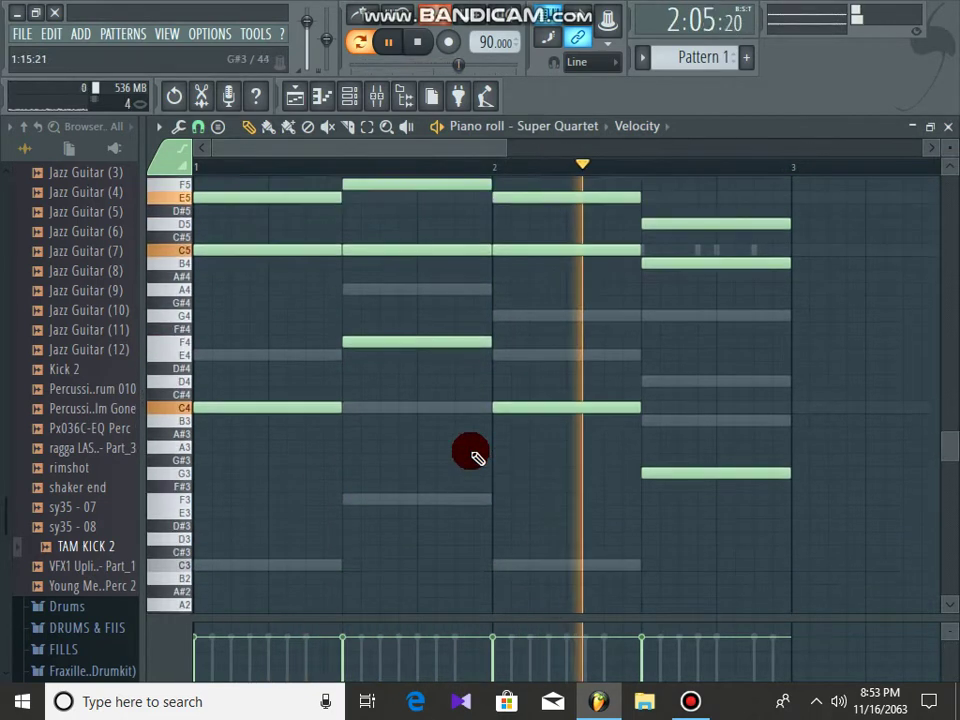
{"action": "scroll", "coordinate": [469, 454], "scroll_direction": "up", "scroll_amount": 5}
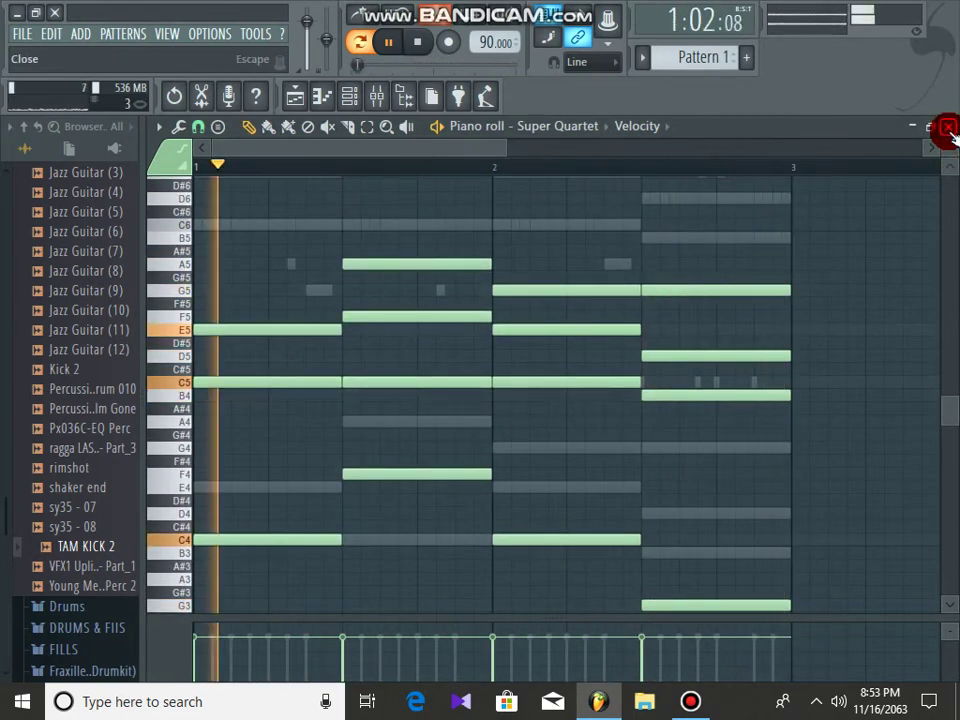
{"action": "left_click", "coordinate": [945, 130]}
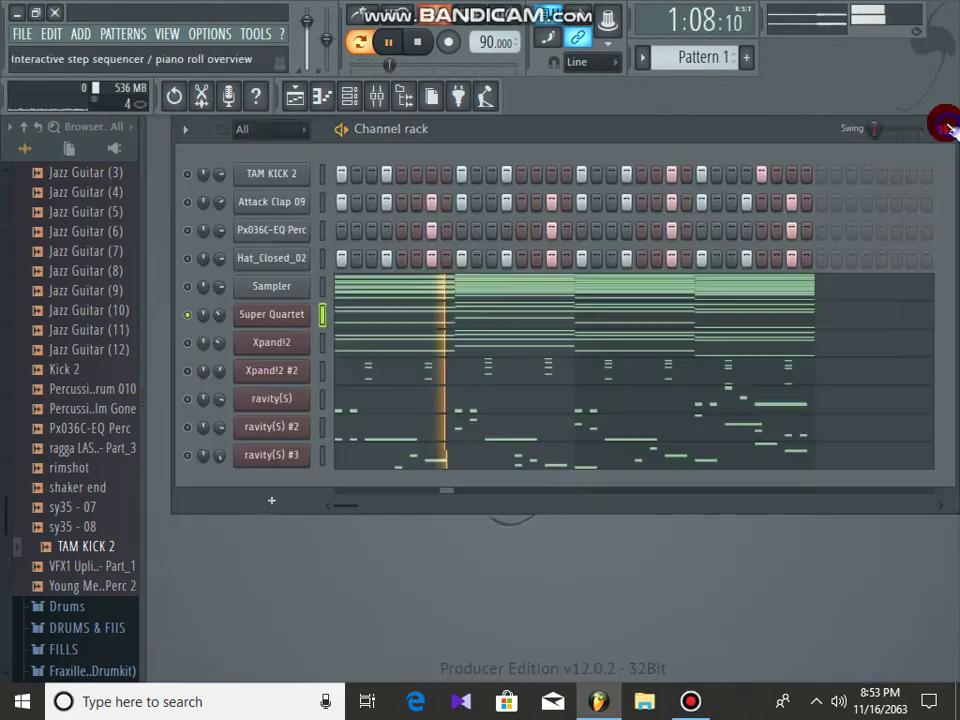
Solo the Xpand!2 channel and choose the Fehler Tron Choir preset from 000 Soft Pads for part A.
{"action": "right_click", "coordinate": [187, 342]}
{"action": "left_click", "coordinate": [262, 345]}
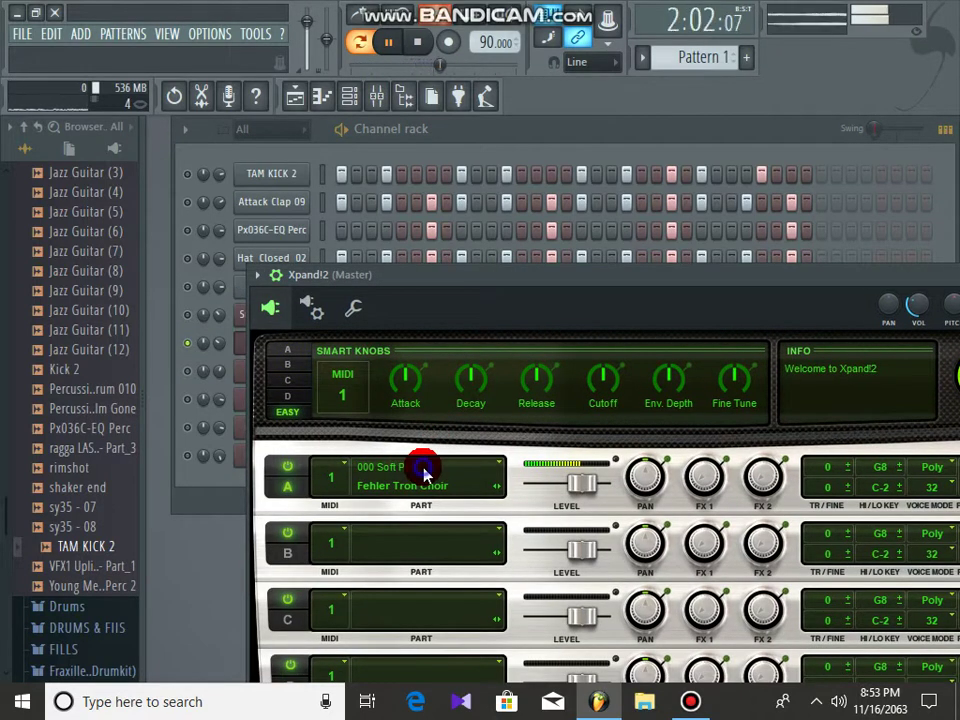
{"action": "left_click", "coordinate": [424, 470]}
{"action": "mouse_move", "coordinate": [420, 348]}
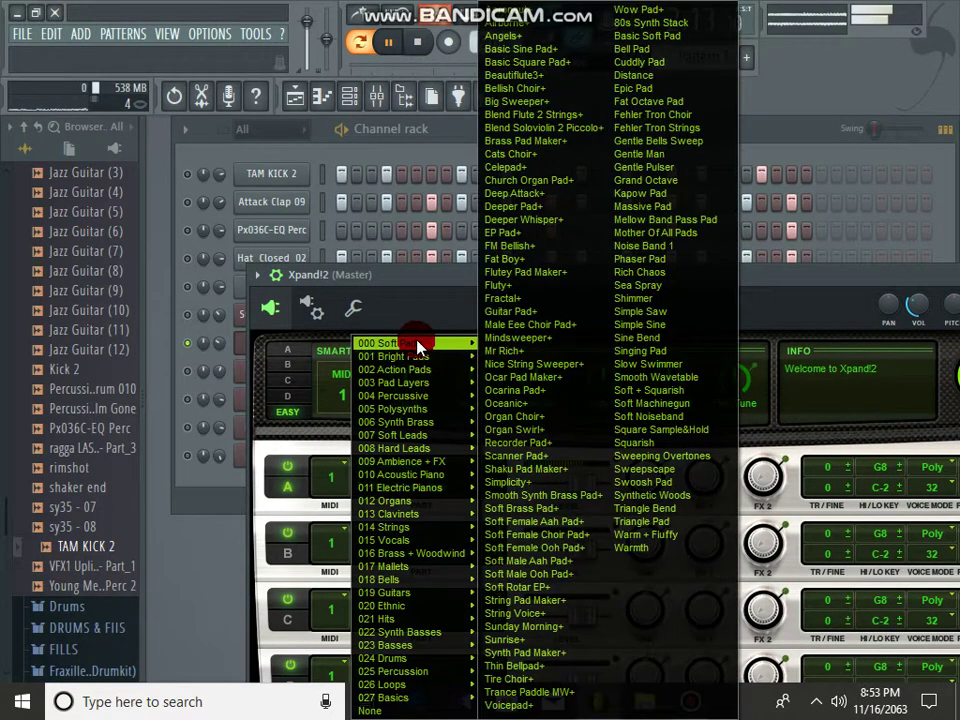
{"action": "left_click", "coordinate": [665, 117]}
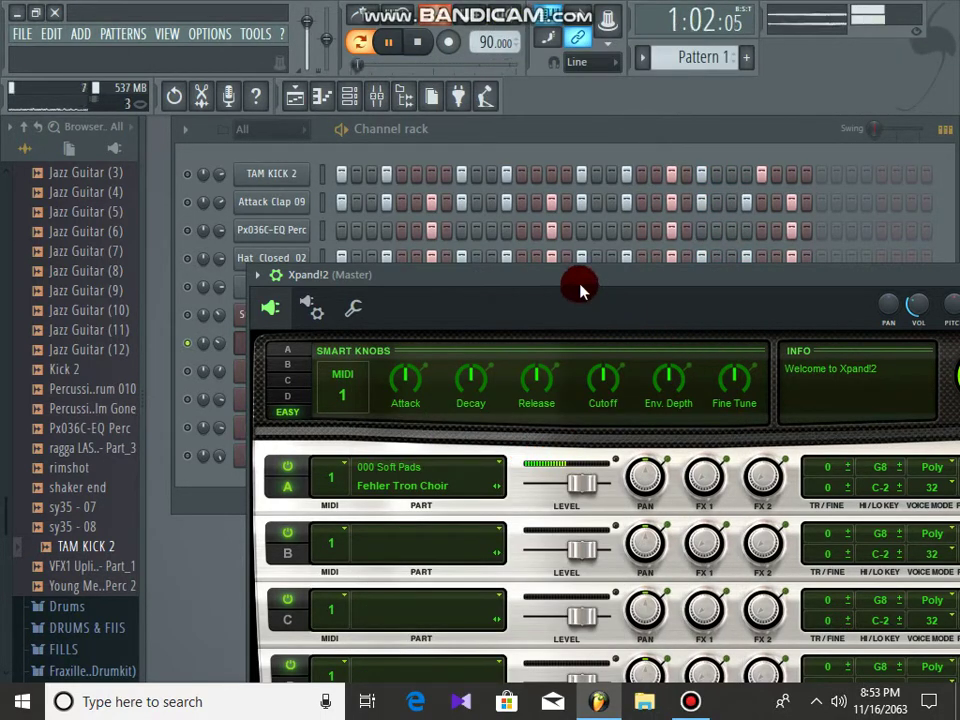
Enable FX1 with the Soft Hall effect in Xpand!2 and set part A's FX1 send to about -4.9 dB.
{"action": "left_click_drag", "start_coordinate": [580, 290], "coordinate": [560, 182]}
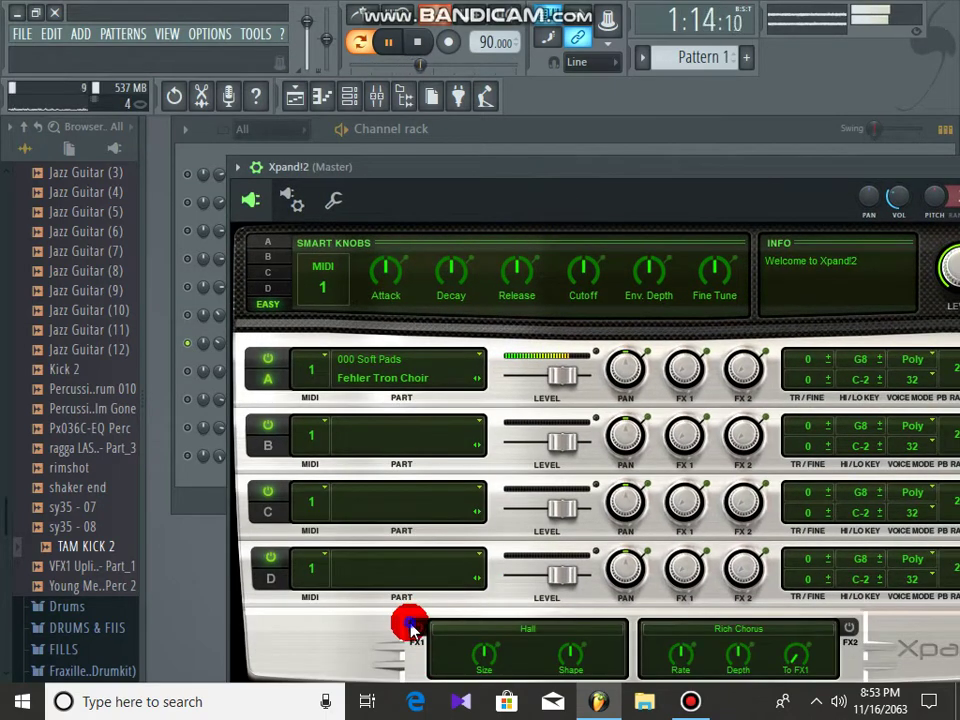
{"action": "left_click", "coordinate": [469, 634]}
{"action": "left_click", "coordinate": [452, 524]}
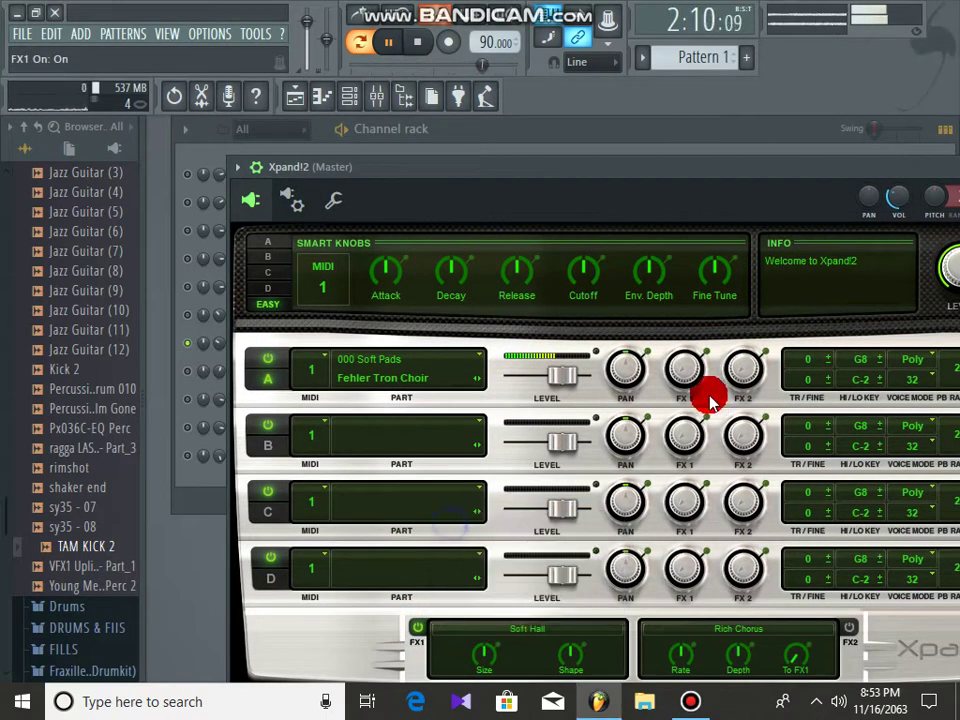
{"action": "left_click_drag", "start_coordinate": [689, 306], "coordinate": [688, 300]}
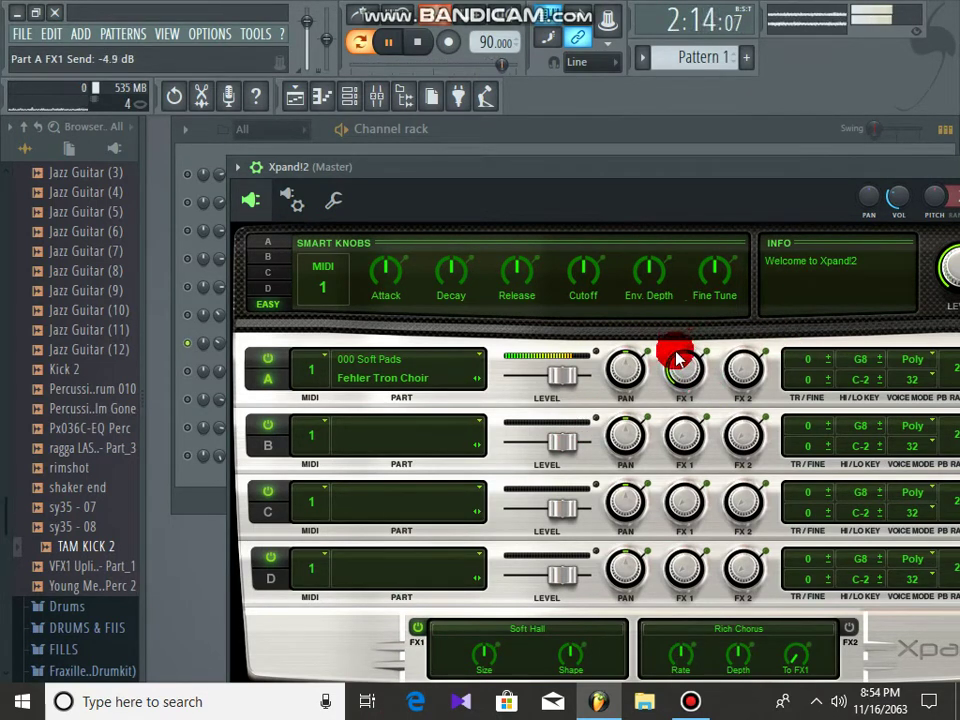
Raise the master level of the Xpand!2 instrument and close its window.
{"action": "left_click_drag", "start_coordinate": [655, 208], "coordinate": [315, 305]}
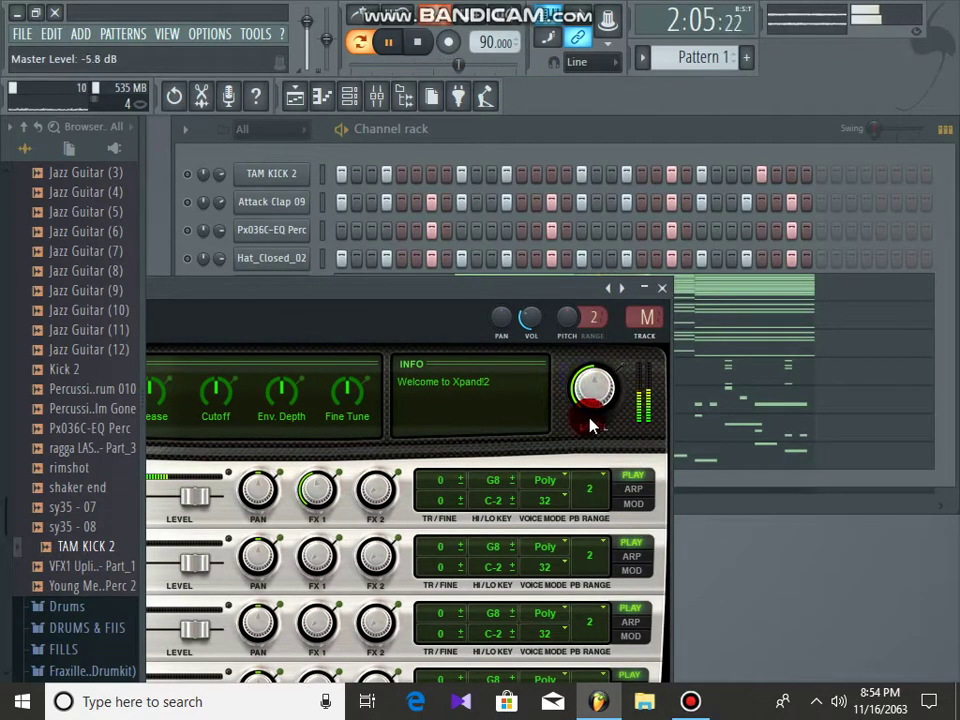
{"action": "left_click_drag", "start_coordinate": [589, 407], "coordinate": [586, 396]}
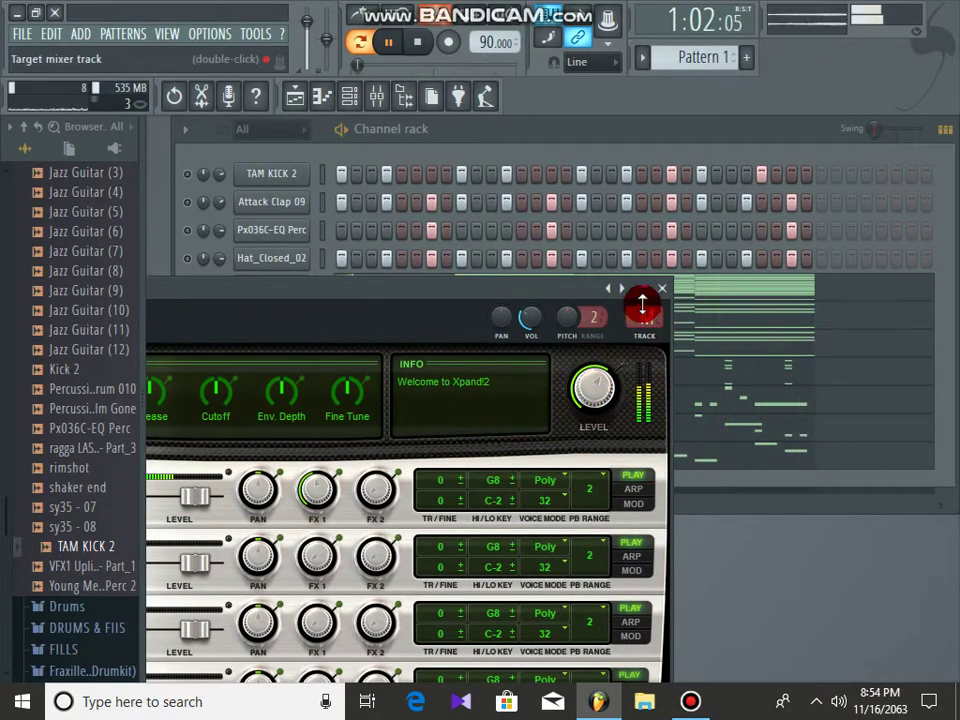
{"action": "left_click", "coordinate": [599, 294]}
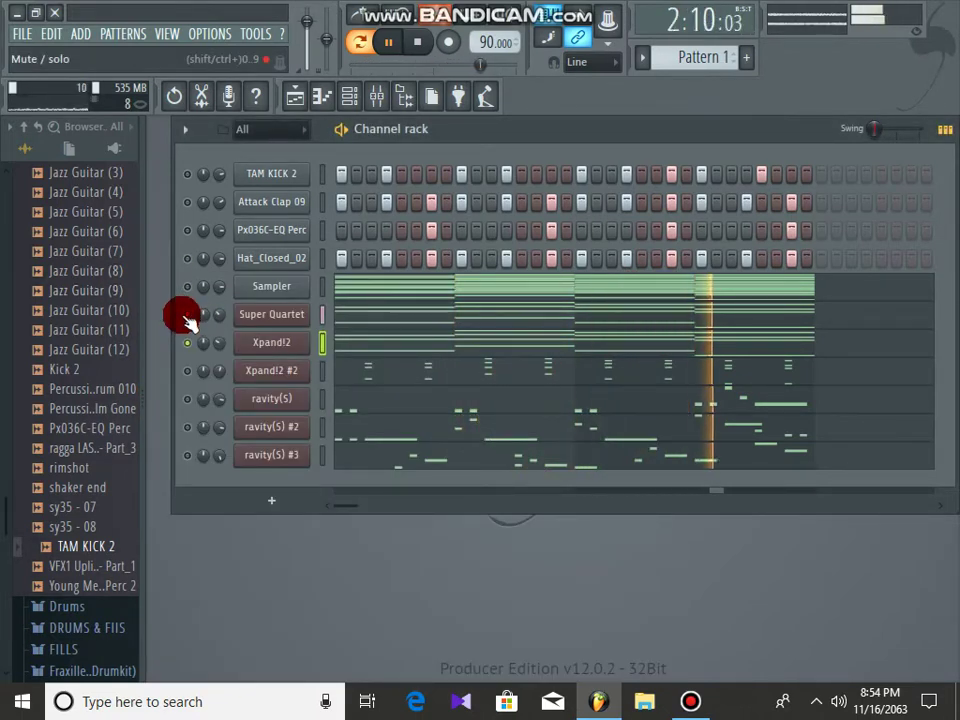
Listen to Xpand!2 #2 alone and examine its short chord notes in the piano roll.
{"action": "right_click", "coordinate": [187, 342]}
{"action": "left_click", "coordinate": [187, 372]}
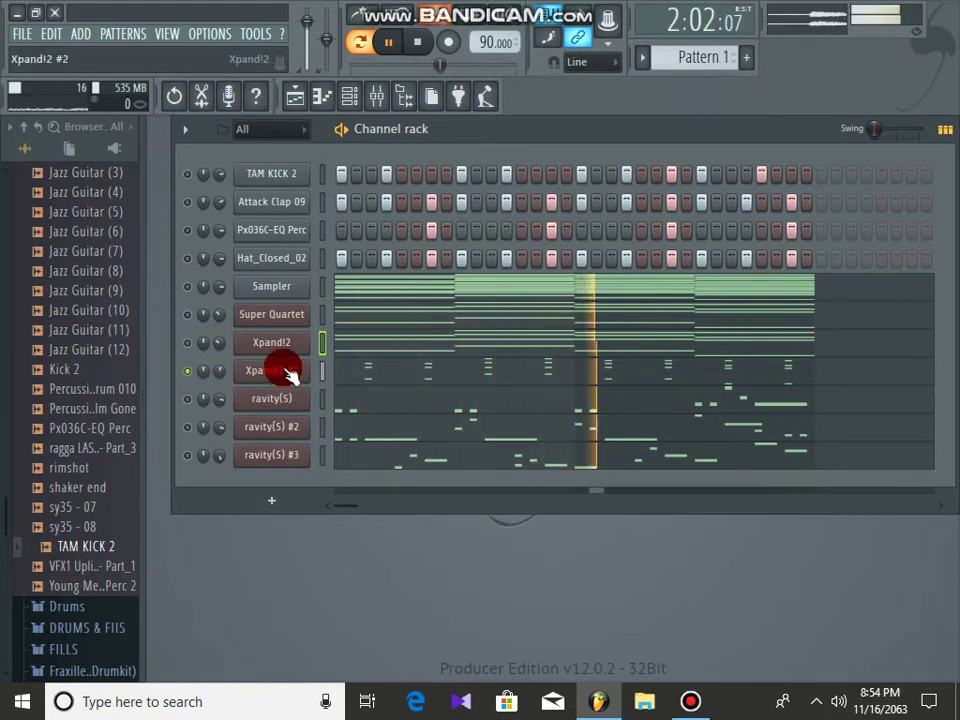
{"action": "left_click", "coordinate": [355, 370]}
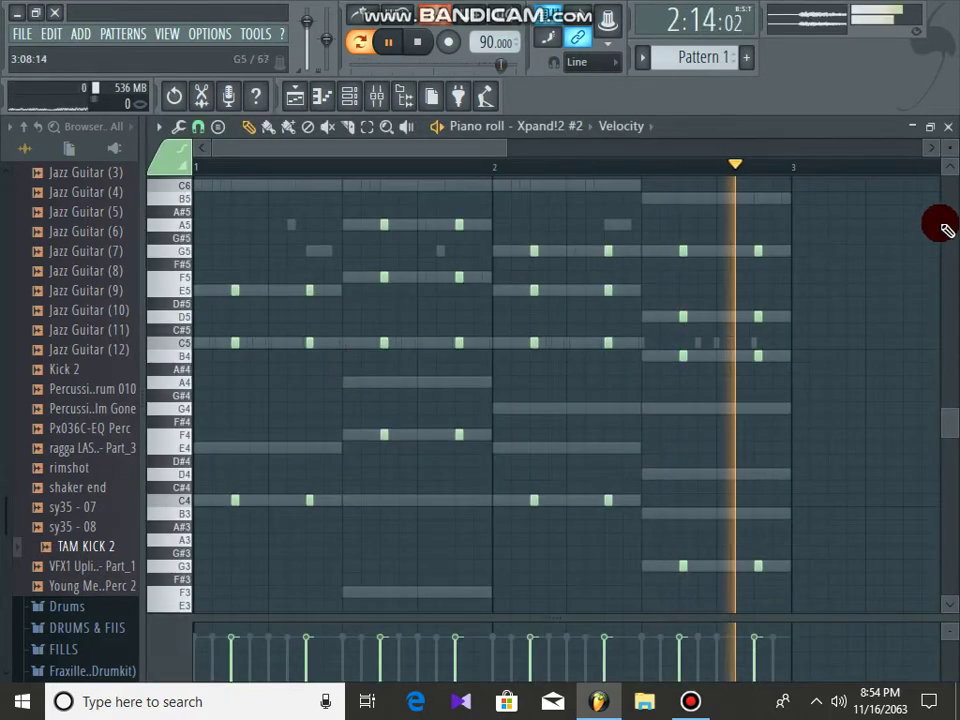
{"action": "left_click", "coordinate": [947, 127]}
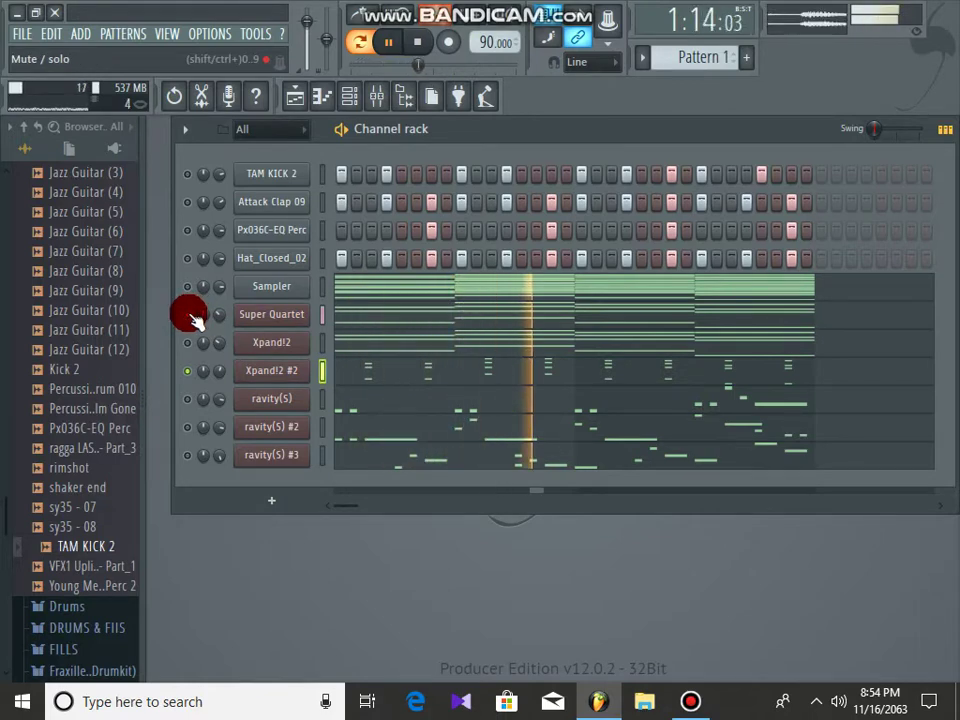
Show part A's Piano Hardest Layer preset and its 010 Acoustic Piano category in Xpand!2 #2, and close the instrument window.
{"action": "left_click", "coordinate": [258, 371]}
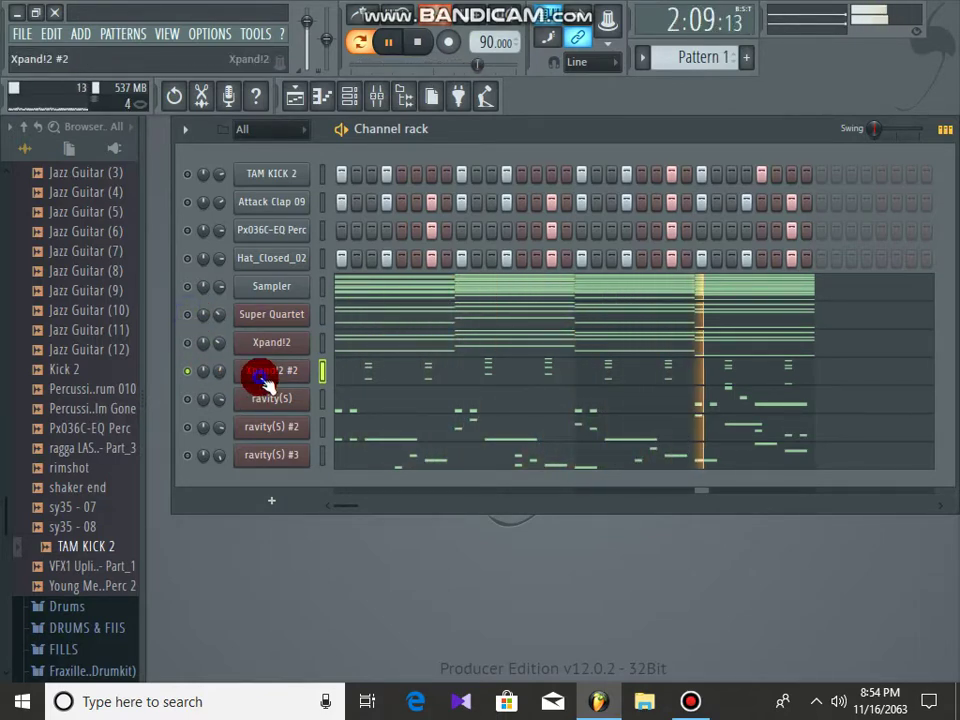
{"action": "left_click_drag", "start_coordinate": [305, 250], "coordinate": [421, 220]}
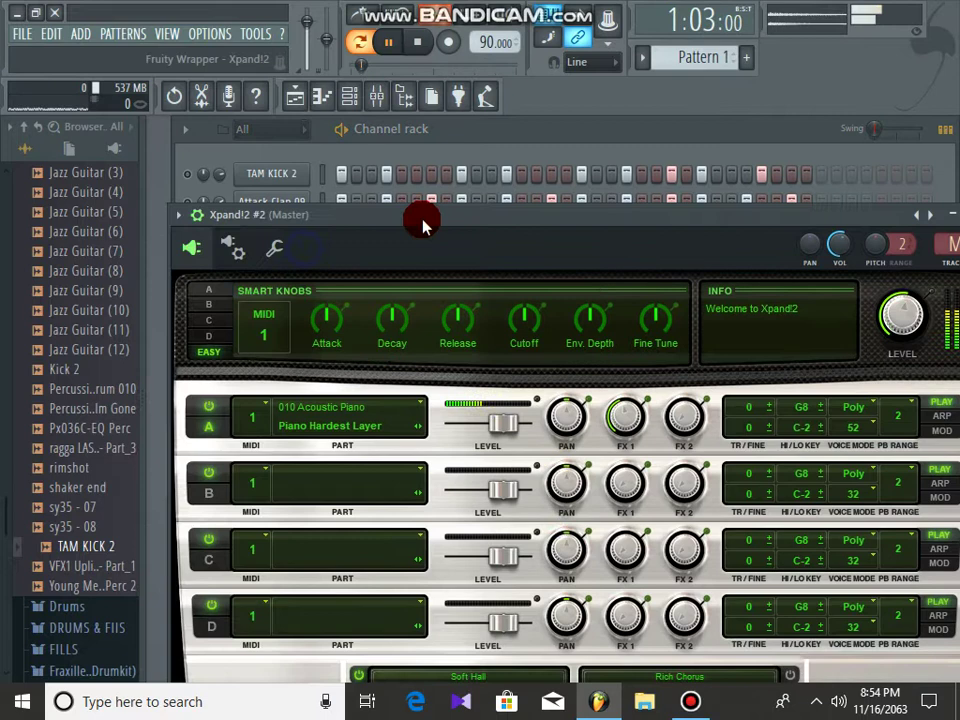
{"action": "left_click", "coordinate": [362, 412]}
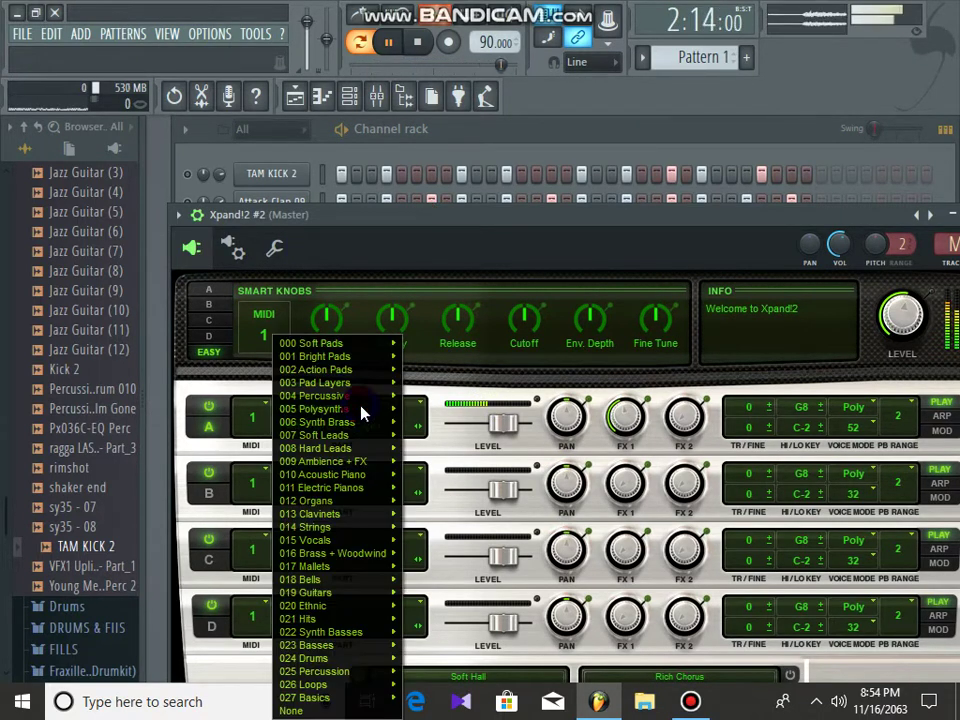
{"action": "mouse_move", "coordinate": [345, 463]}
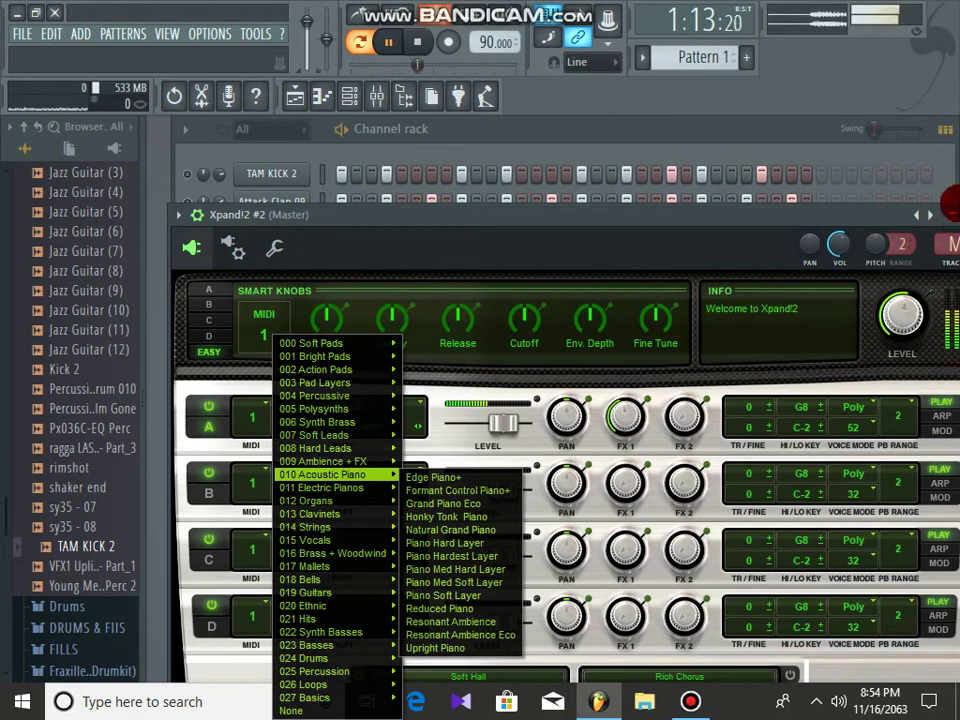
{"action": "left_click", "coordinate": [800, 222]}
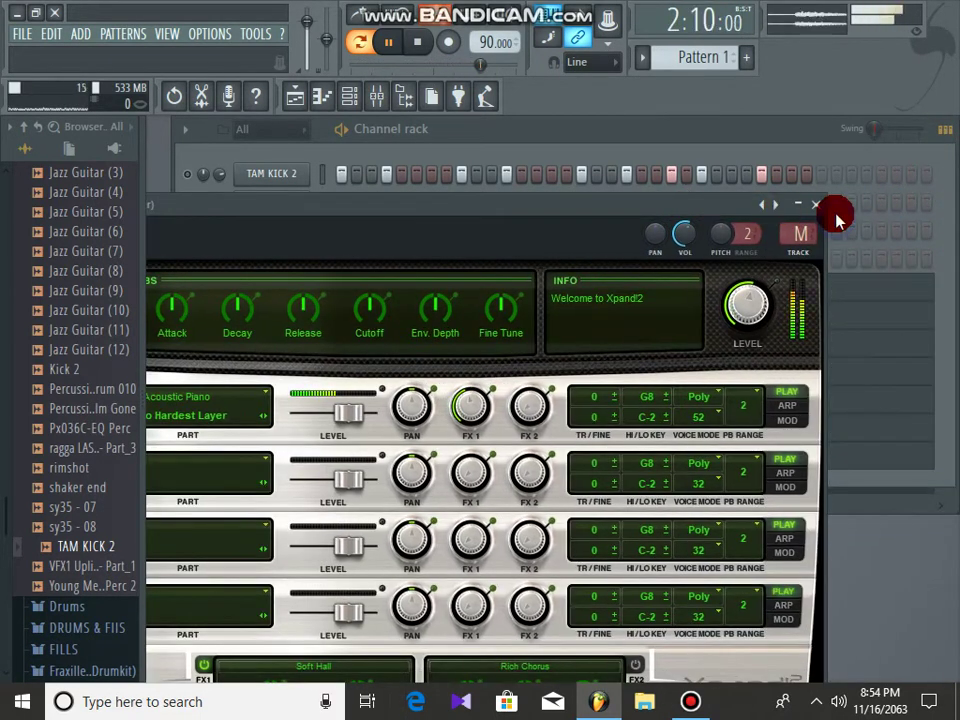
{"action": "left_click", "coordinate": [811, 202]}
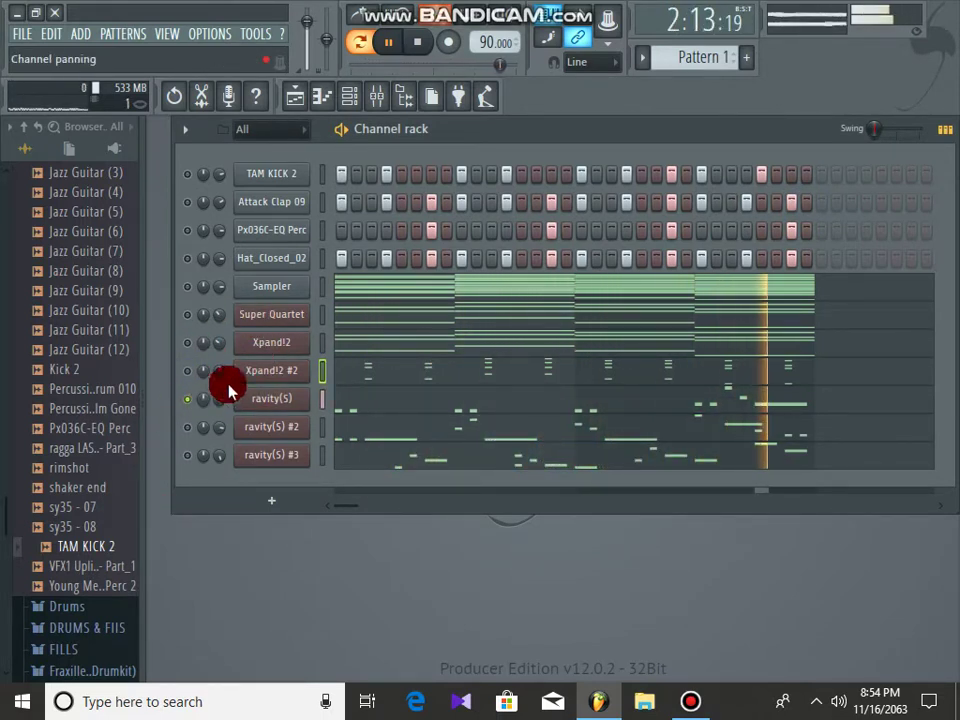
Examine the ravity(S) melody in the piano roll and show the 12 Trumpet preset in its factory 06 Brass bank.
{"action": "left_click", "coordinate": [335, 407]}
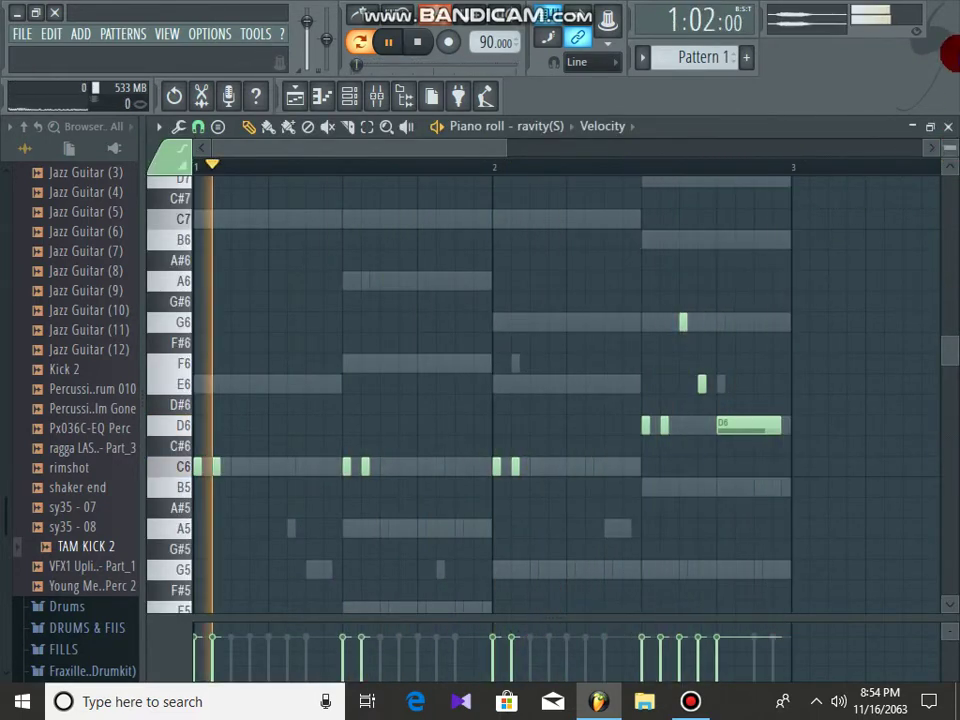
{"action": "left_click", "coordinate": [948, 127]}
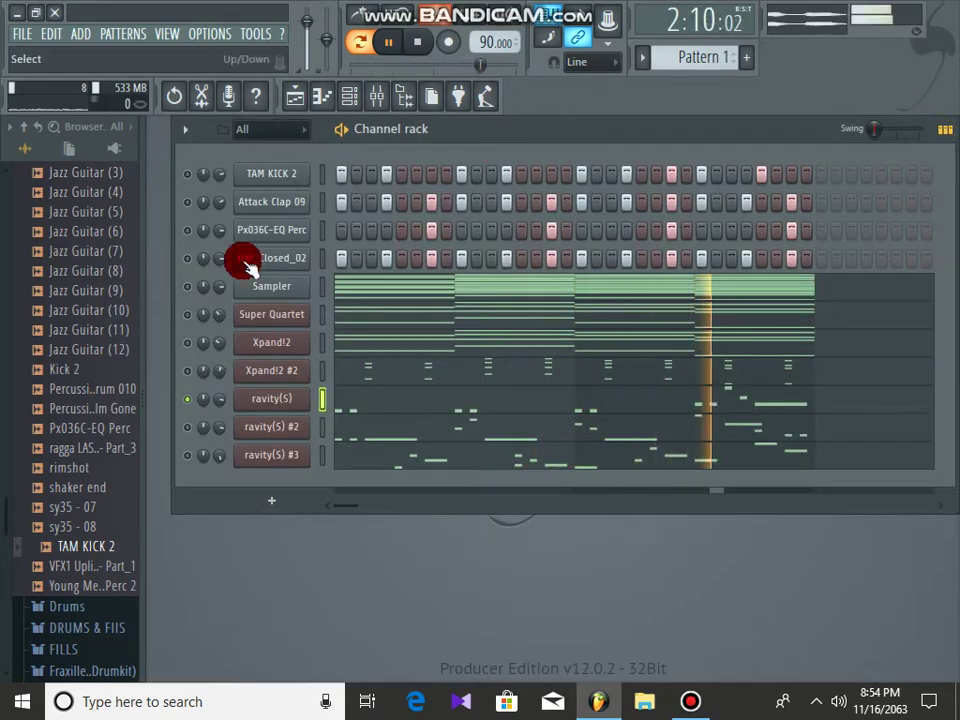
{"action": "left_click", "coordinate": [281, 400]}
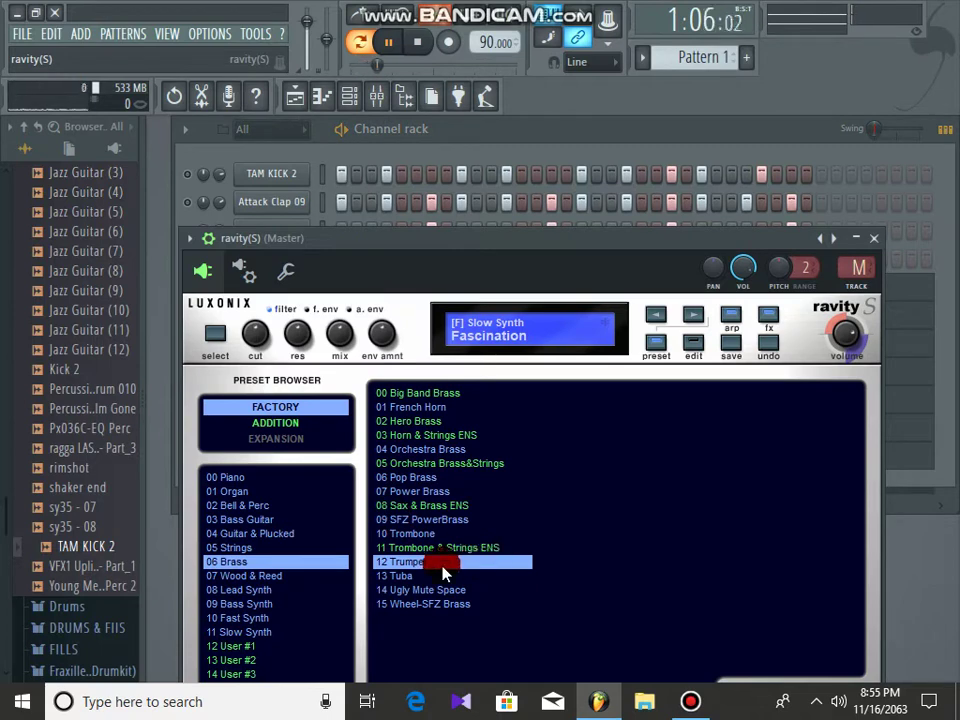
{"action": "left_click", "coordinate": [876, 238]}
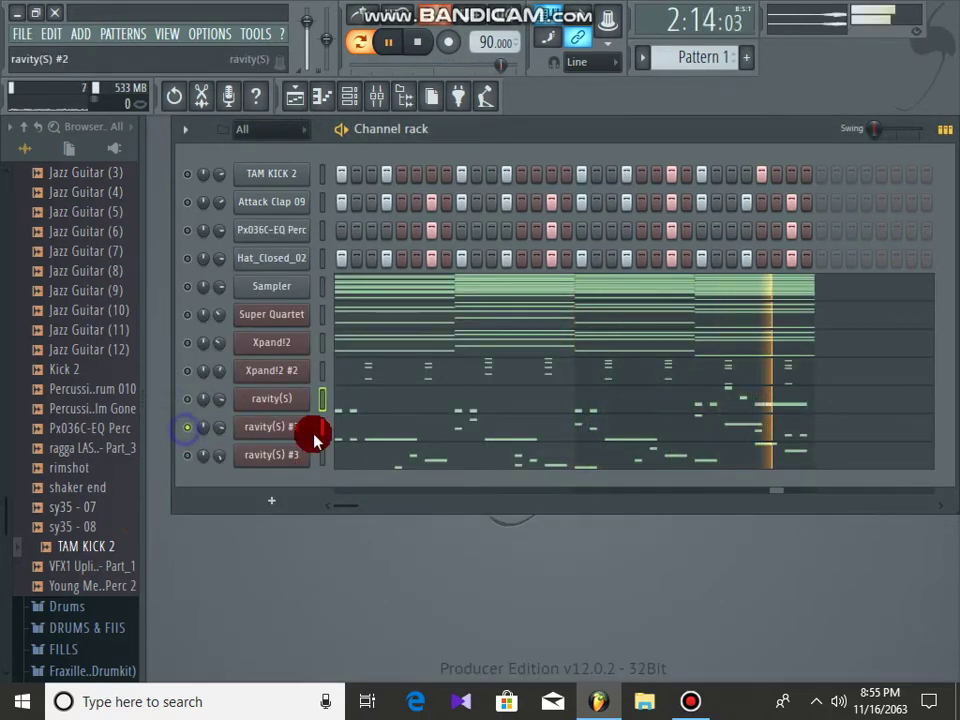
Listen to ravity(S) #2 and ravity(S) #3 and examine each channel's melody notes in the piano roll.
{"action": "left_click", "coordinate": [349, 434]}
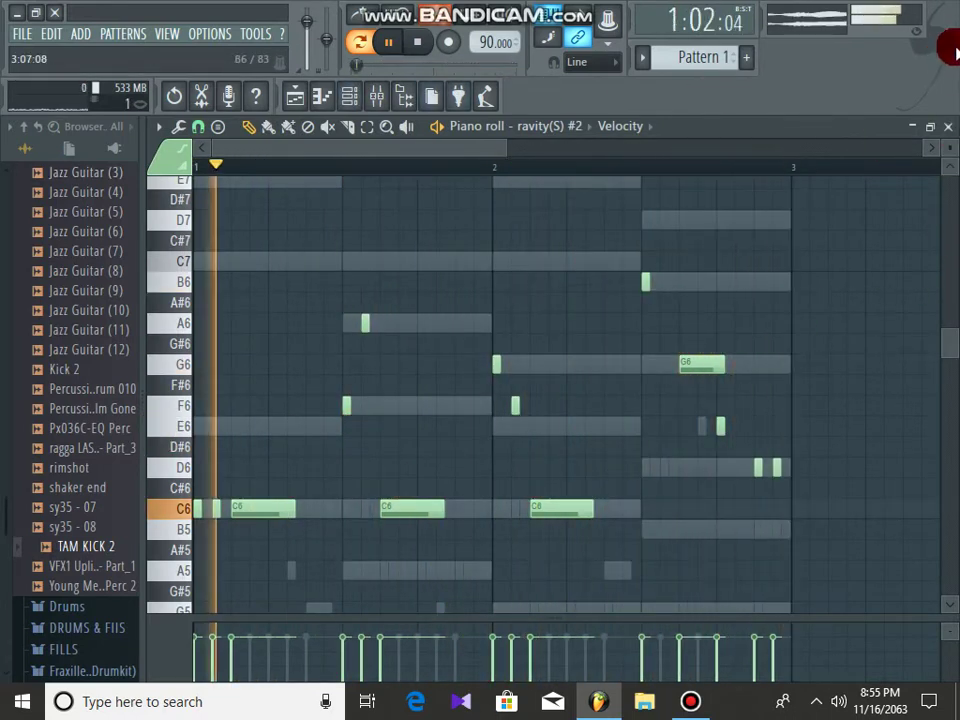
{"action": "left_click", "coordinate": [948, 128]}
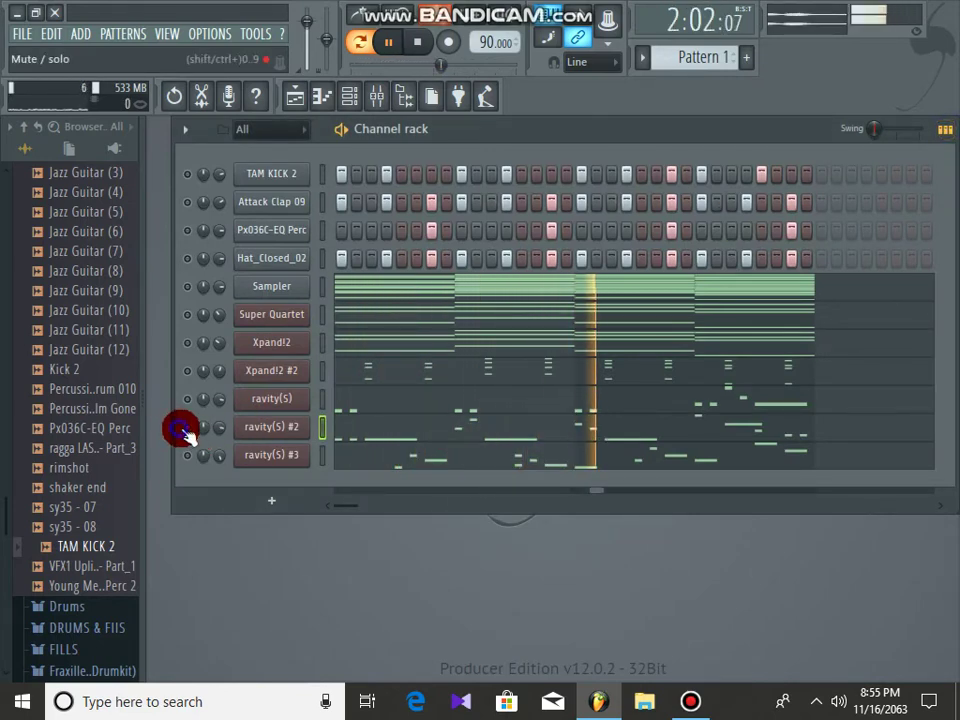
{"action": "left_click", "coordinate": [339, 454]}
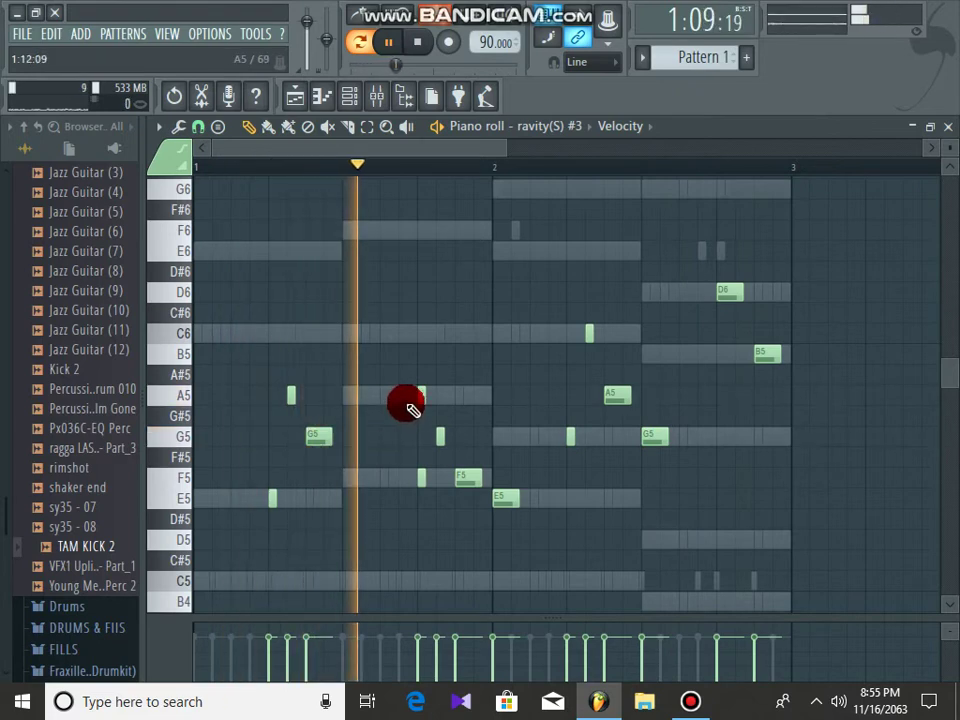
{"action": "left_click", "coordinate": [945, 128]}
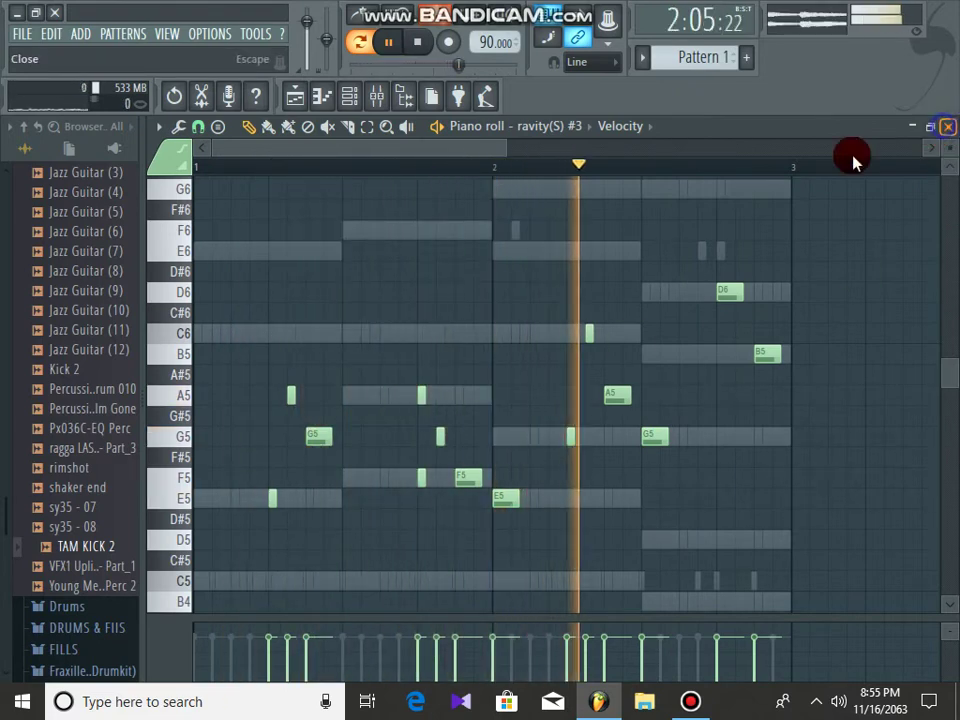
Unmute the Super Quartet, Xpand!2 and ravity(S) #2 channels and set the ravity(S) #2 channel volume to 69%.
{"action": "left_click", "coordinate": [186, 316]}
{"action": "left_click", "coordinate": [186, 317]}
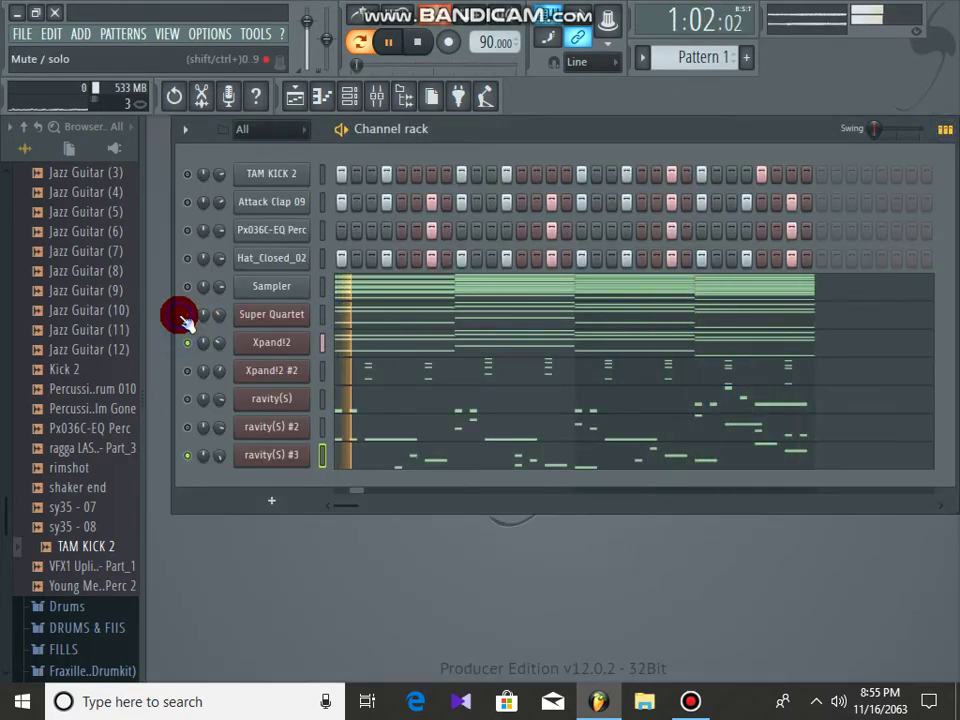
{"action": "left_click", "coordinate": [187, 427]}
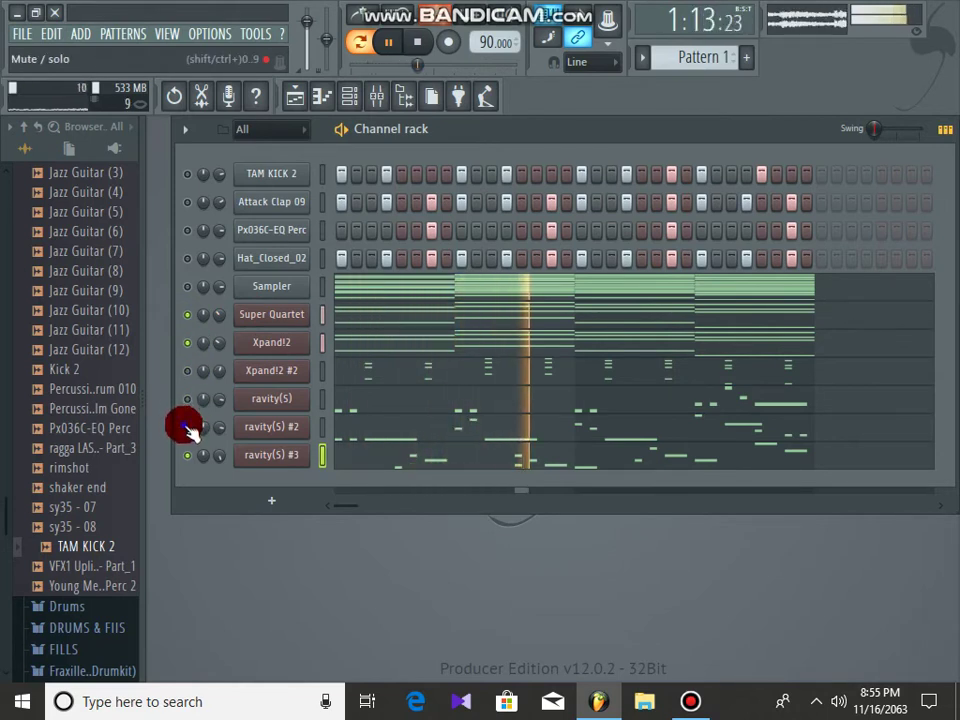
{"action": "left_click", "coordinate": [221, 430]}
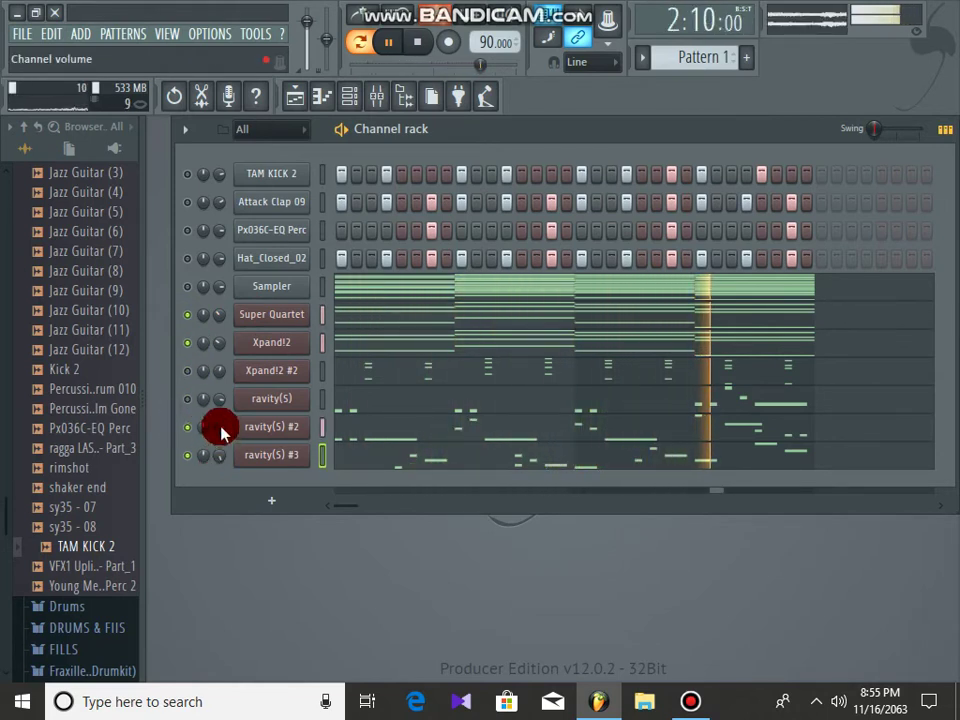
{"action": "left_click_drag", "start_coordinate": [221, 430], "coordinate": [221, 430]}
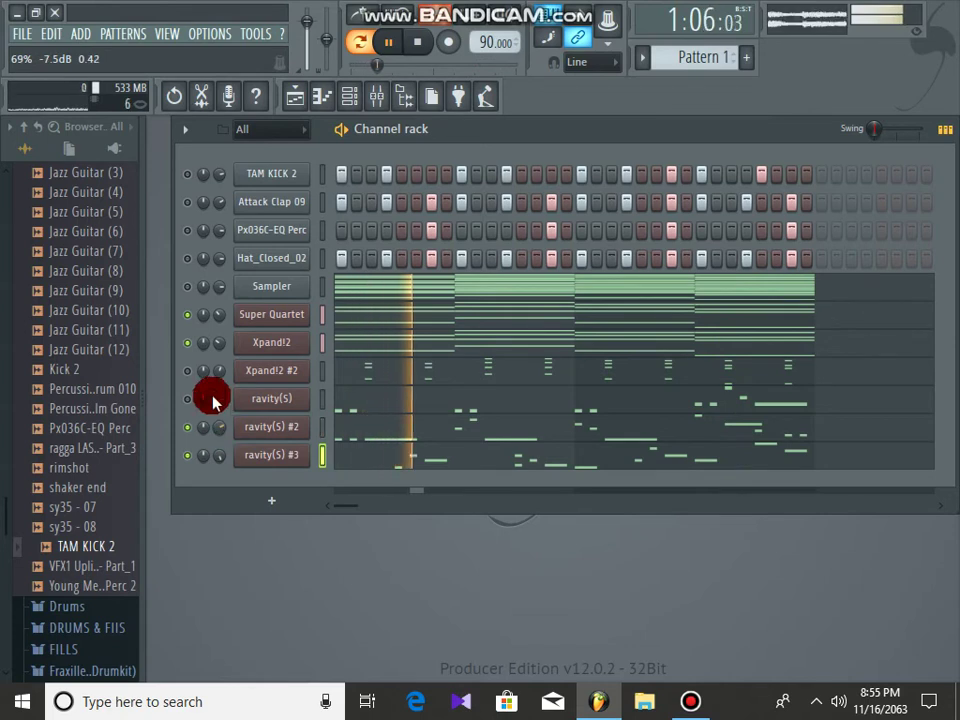
Unmute the hi-hat, Xpand!2 #2, Px036C-EQ Perc, Attack Clap 09 and TAM KICK 2 channels and adjust the kick's channel volume.
{"action": "left_click", "coordinate": [188, 264]}
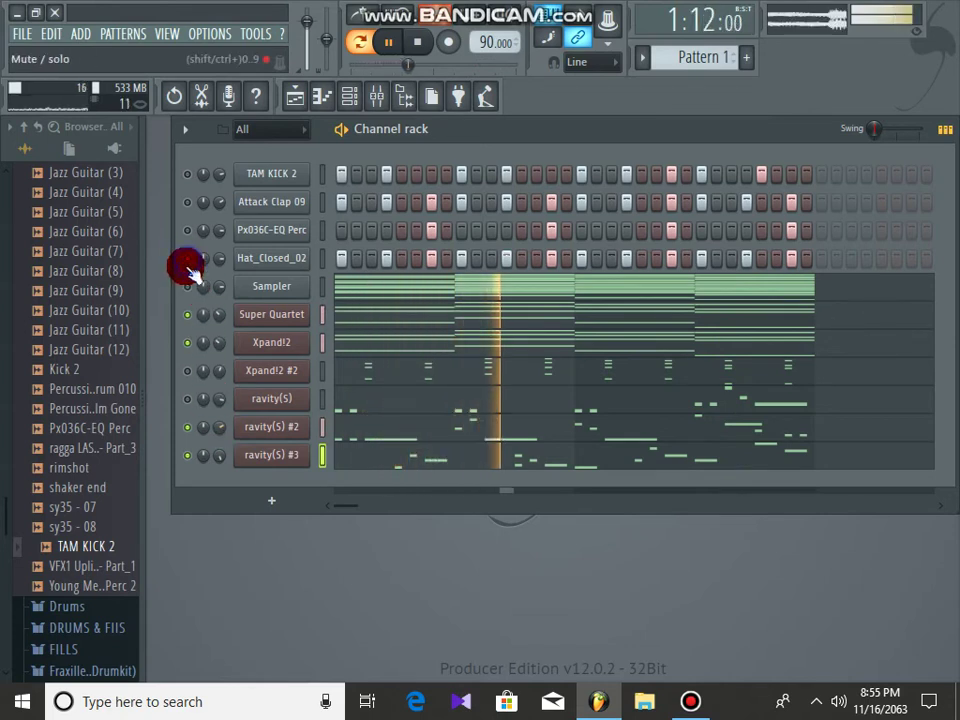
{"action": "left_click", "coordinate": [188, 372]}
{"action": "left_click", "coordinate": [188, 231]}
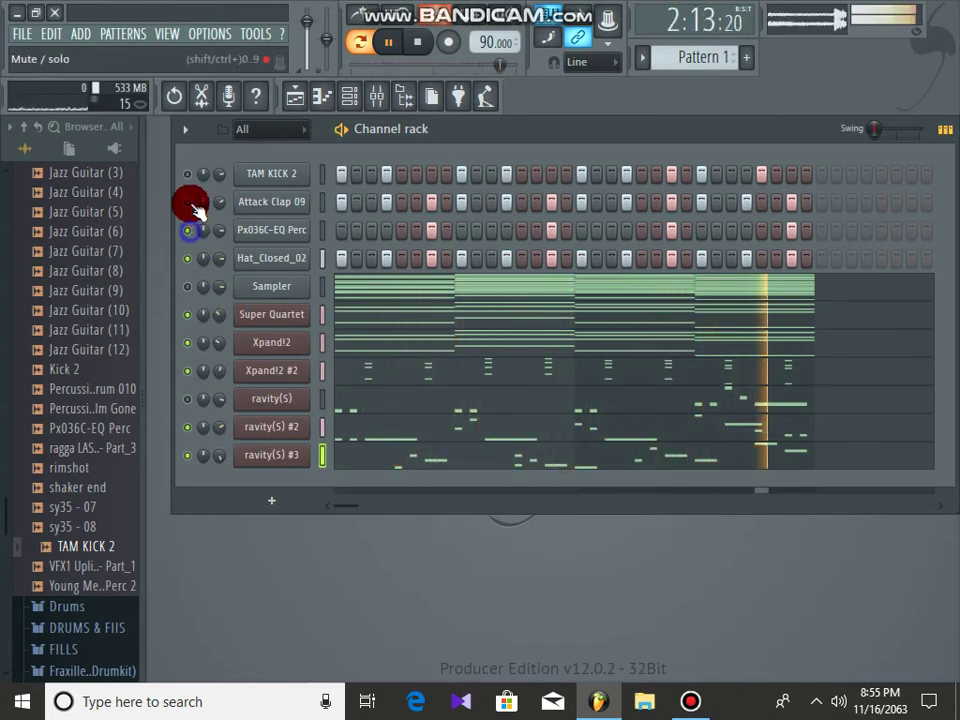
{"action": "left_click", "coordinate": [188, 203]}
{"action": "left_click", "coordinate": [188, 174]}
{"action": "left_click_drag", "start_coordinate": [223, 178], "coordinate": [225, 182]}
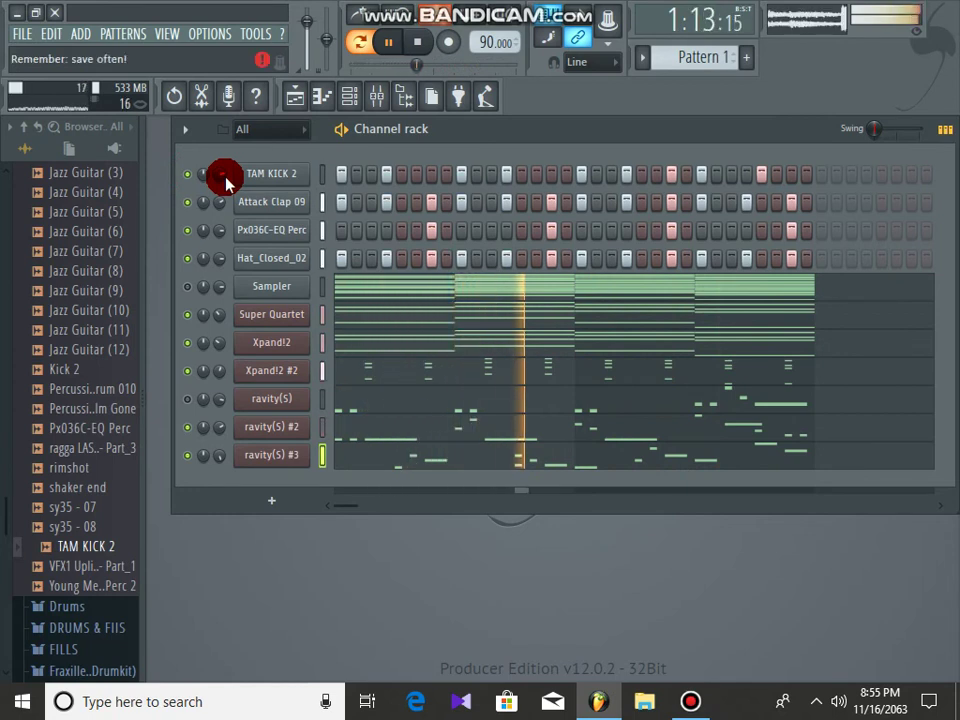
Mute ravity(S) #2 and ravity(S) #3, unmute ravity(S), and adjust the ravity(S) channel volume.
{"action": "left_click", "coordinate": [190, 449]}
{"action": "left_click", "coordinate": [190, 402]}
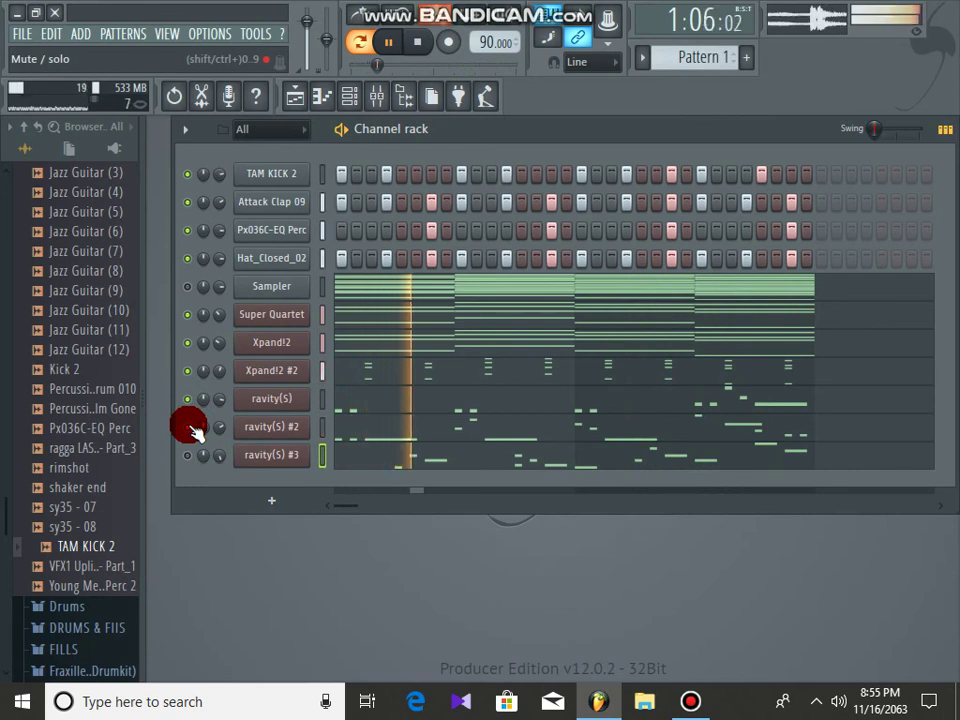
{"action": "left_click_drag", "start_coordinate": [227, 404], "coordinate": [227, 404]}
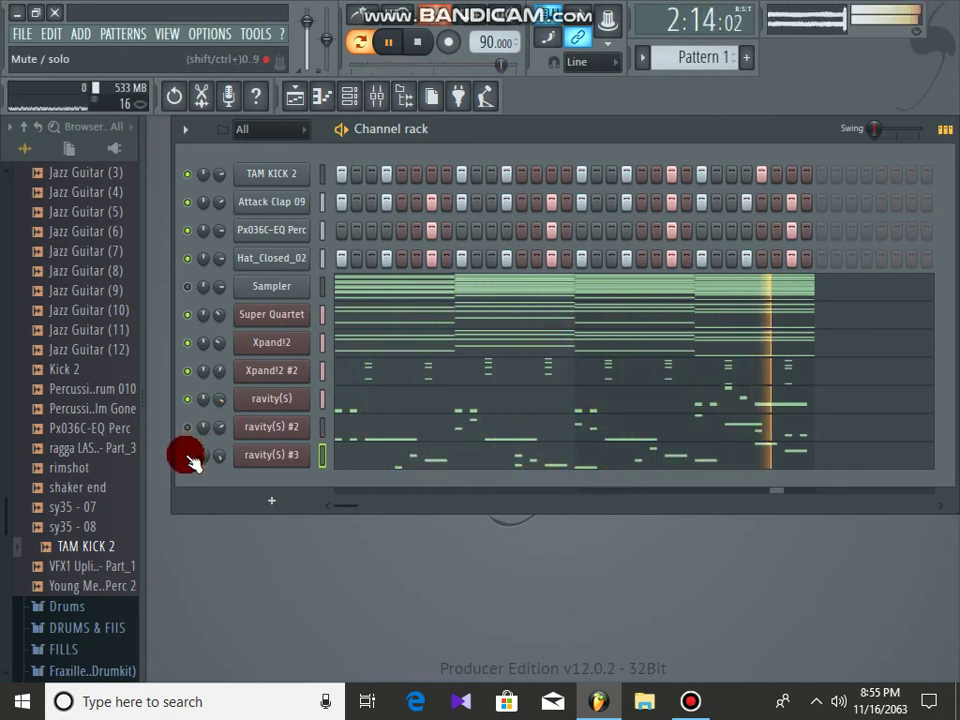
{"action": "left_click", "coordinate": [703, 705]}
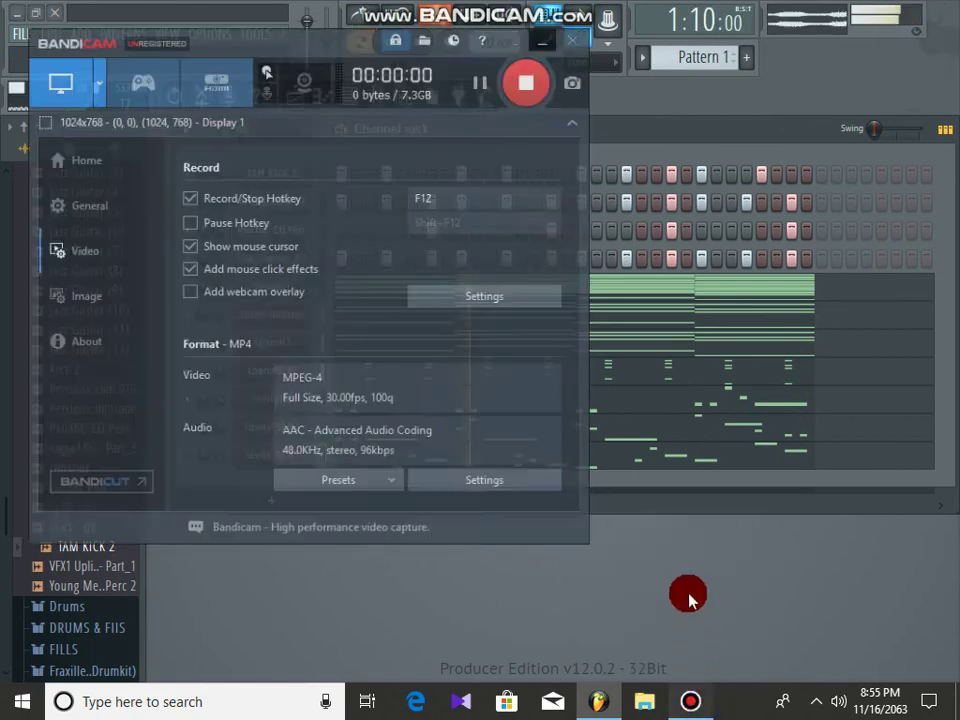